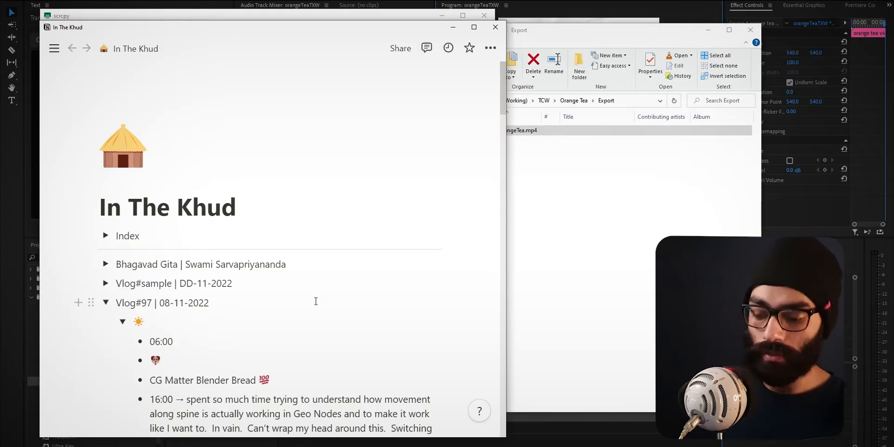
Step: Switch the In The Khud notes page to dark mode and bring the expanded Vlog#97 entry into view
key(ctrl+shift+l)
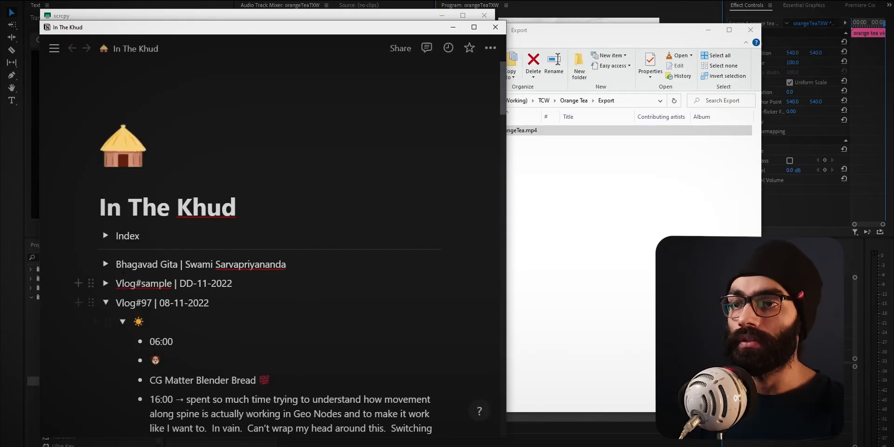
click(106, 263)
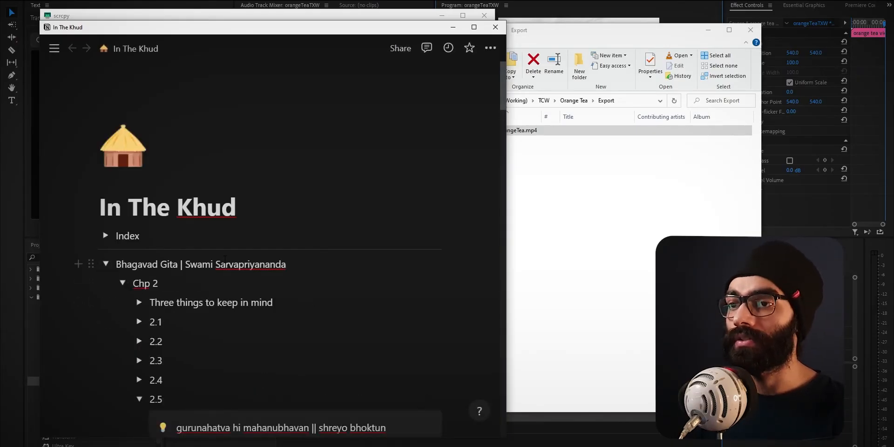
click(105, 264)
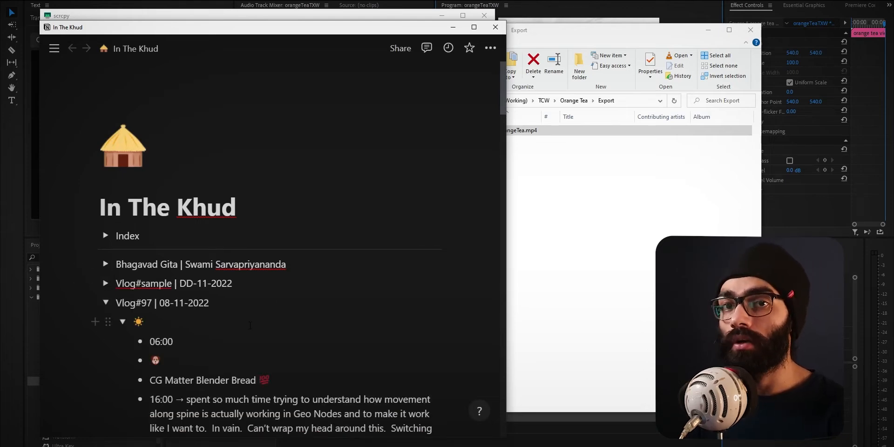
scroll(242, 349, down, 3)
scroll(242, 349, up, 1)
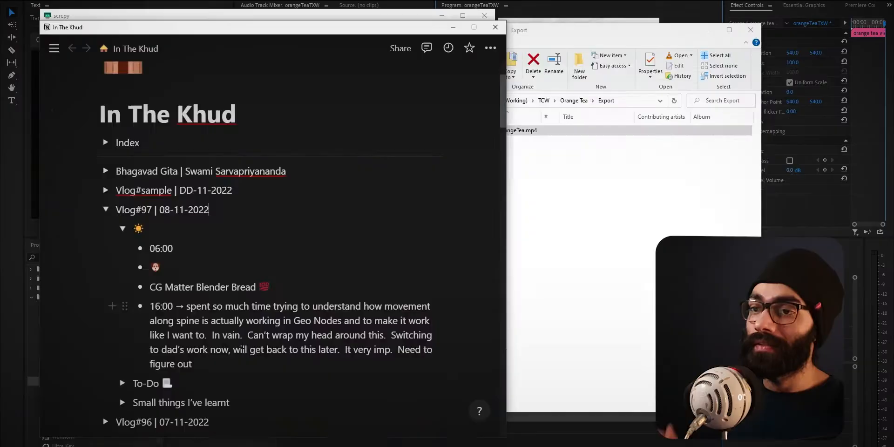
Step: Switch to Blender and open the recent file Bread.blend
key(alt+Tab)
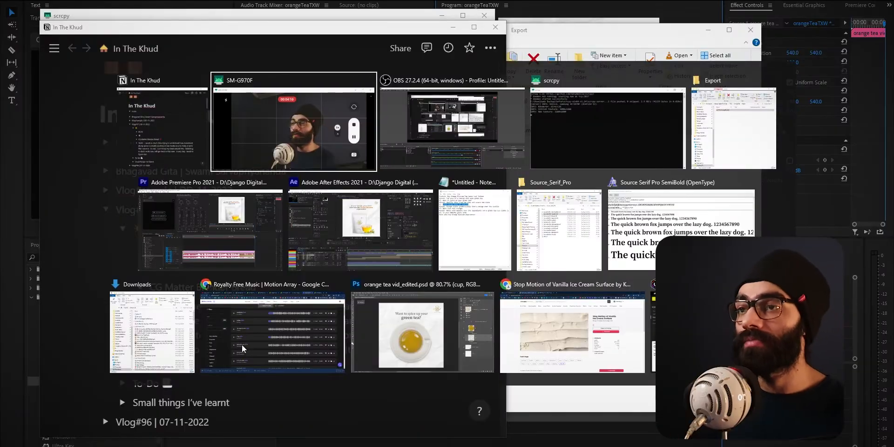
key(Escape)
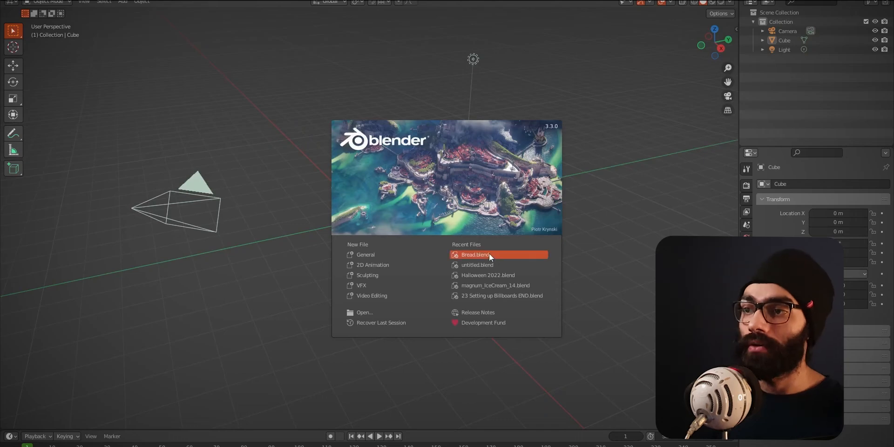
click(486, 253)
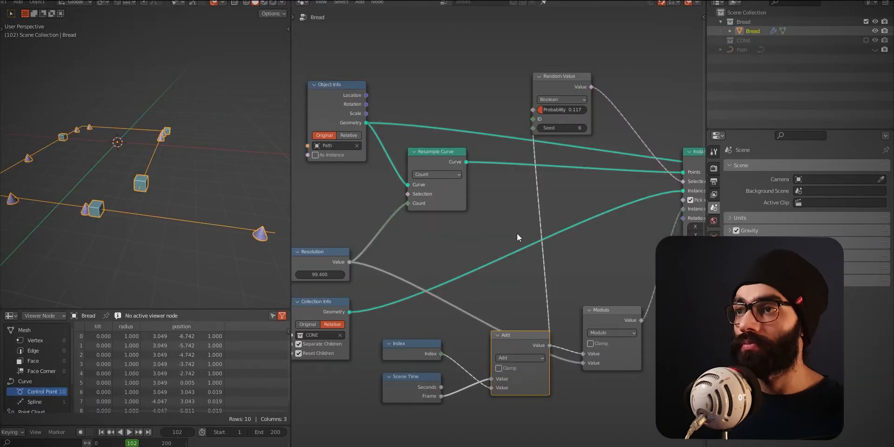
Step: Examine the Bread geometry node tree, from the bread mesh section to the path instancing nodes
middle_drag(395, 234, 483, 246)
scroll(482, 249, down, 15)
middle_drag(410, 340, 395, 373)
scroll(395, 373, up, 3)
middle_drag(302, 349, 438, 360)
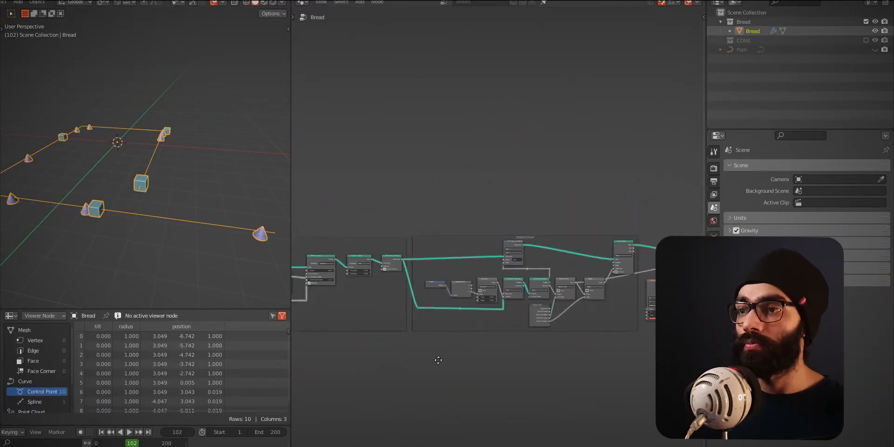
scroll(429, 294, up, 3)
middle_drag(552, 293, 538, 259)
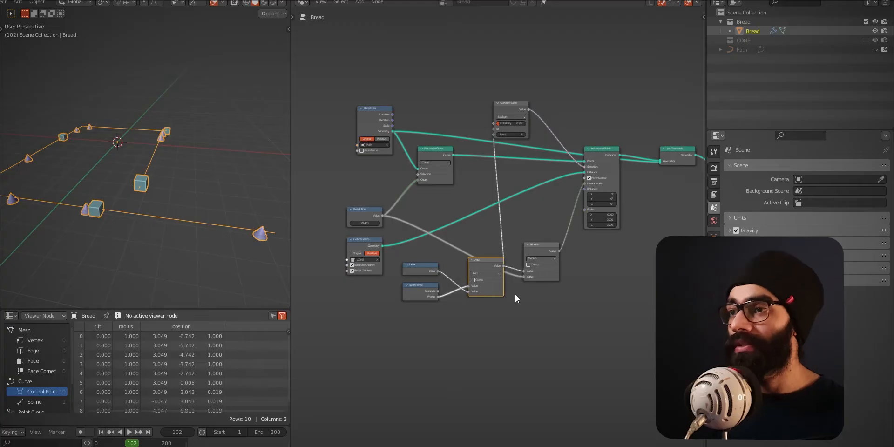
middle_drag(514, 319, 496, 320)
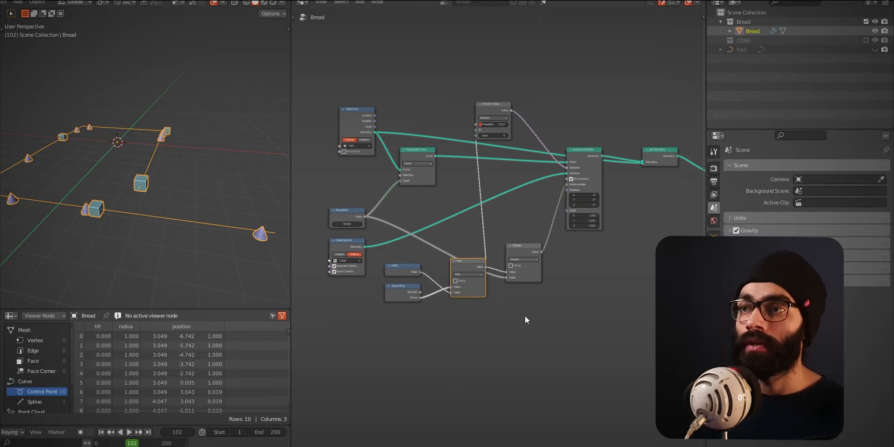
Step: Return to the In The Khud notes and read the Vlog#97 entry about movement along a spine
key(alt+Tab)
key(alt+Tab)
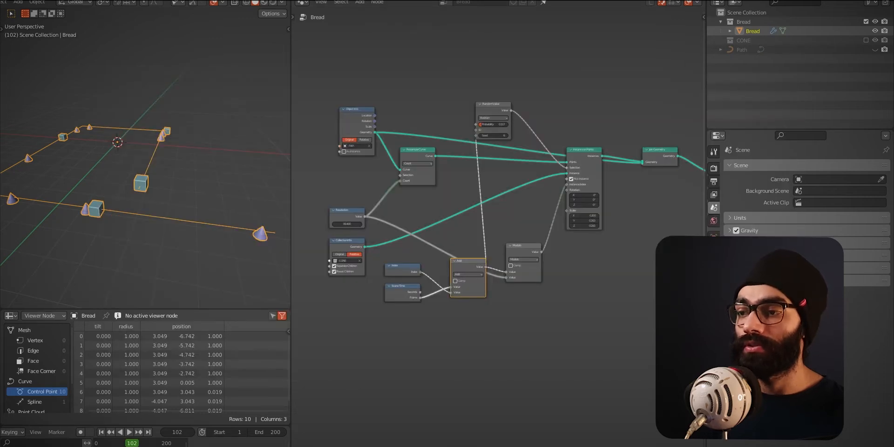
key(alt+Tab)
scroll(270, 232, down, 3)
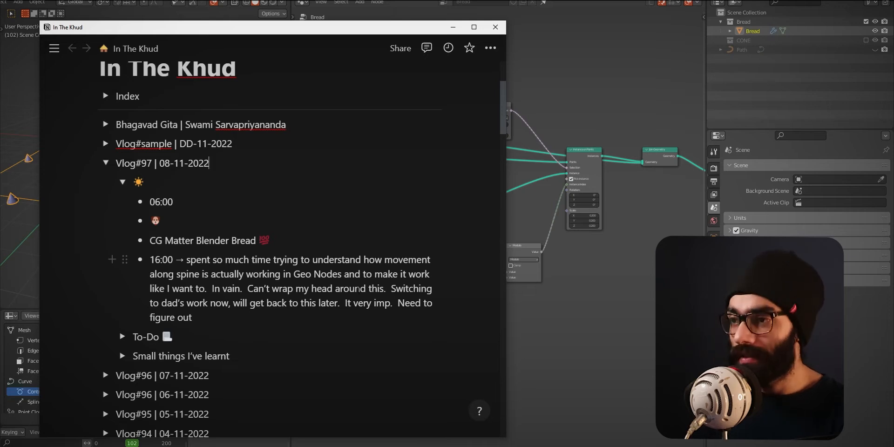
Step: Back in Blender, route the last Extrude Mesh node of the bread section to the output
click(615, 318)
middle_drag(446, 349, 591, 377)
middle_drag(387, 385, 612, 361)
middle_drag(400, 398, 477, 303)
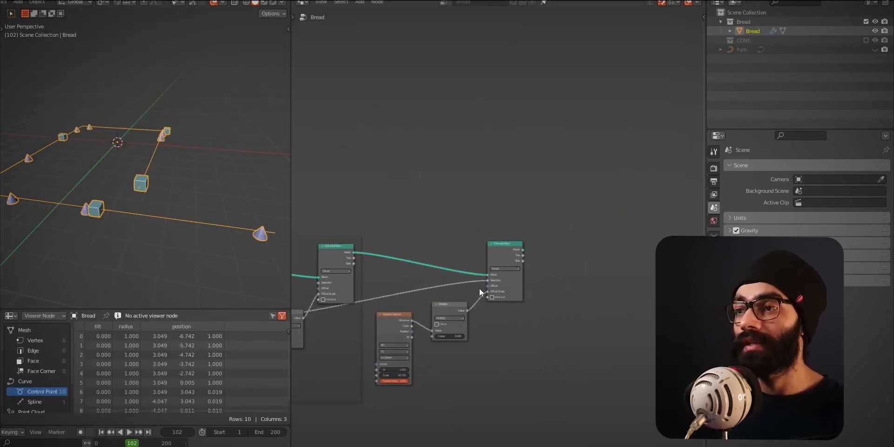
ctrl+shift+click(498, 250)
Step: Bring the bread slice up close in the 3D view and inspect its surface from several angles
middle_drag(125, 167, 116, 202)
key(grave)
click(116, 96)
scroll(80, 167, up, 6)
shift+middle_drag(80, 167, 169, 191)
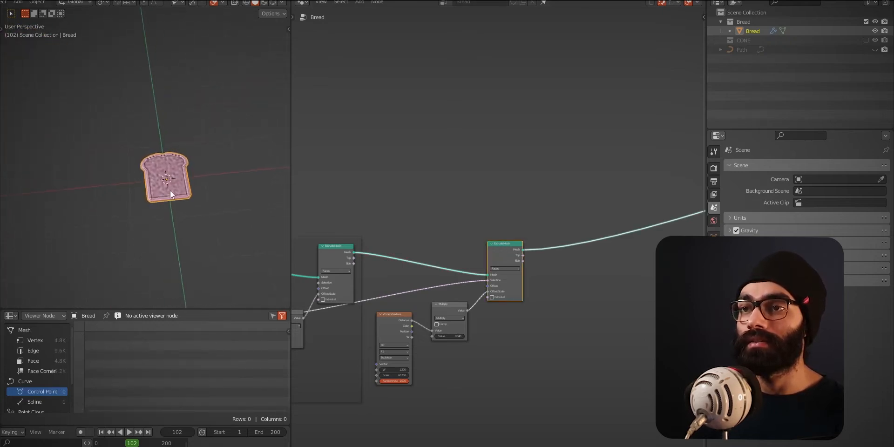
scroll(169, 188, up, 3)
middle_drag(153, 276, 141, 240)
click(60, 243)
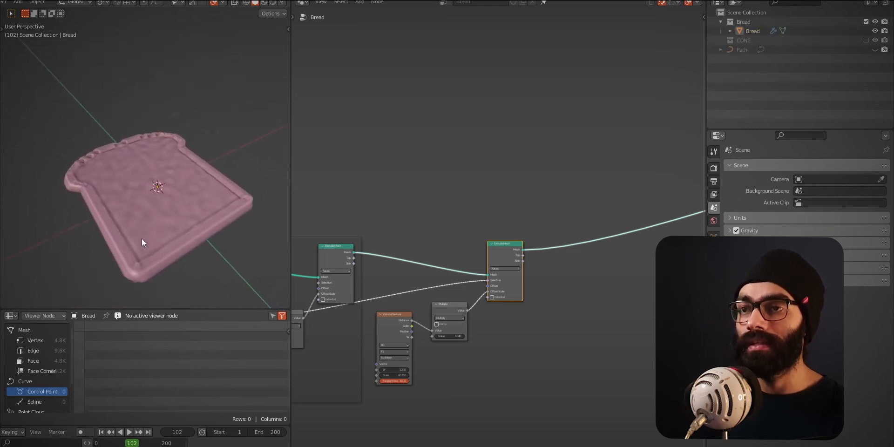
middle_drag(144, 163, 88, 151)
middle_drag(177, 206, 184, 170)
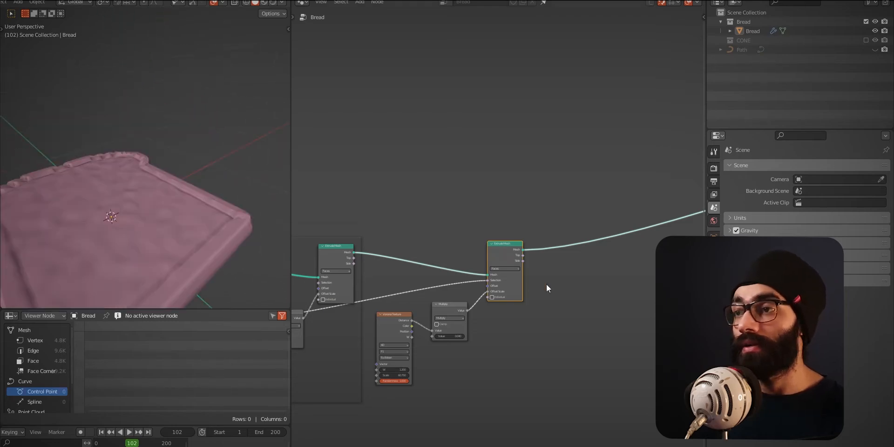
Step: Cut the bread mesh's link to the output and route the path setup's Join Geometry node there instead
middle_drag(546, 284, 370, 285)
middle_drag(668, 273, 343, 349)
key(alt+Tab)
key(alt+Tab)
middle_drag(473, 325, 397, 332)
middle_drag(494, 207, 593, 241)
middle_drag(432, 360, 589, 267)
middle_drag(411, 296, 655, 244)
ctrl+right_drag(420, 224, 444, 249)
middle_drag(454, 281, 302, 351)
middle_drag(698, 226, 523, 278)
middle_drag(638, 232, 589, 238)
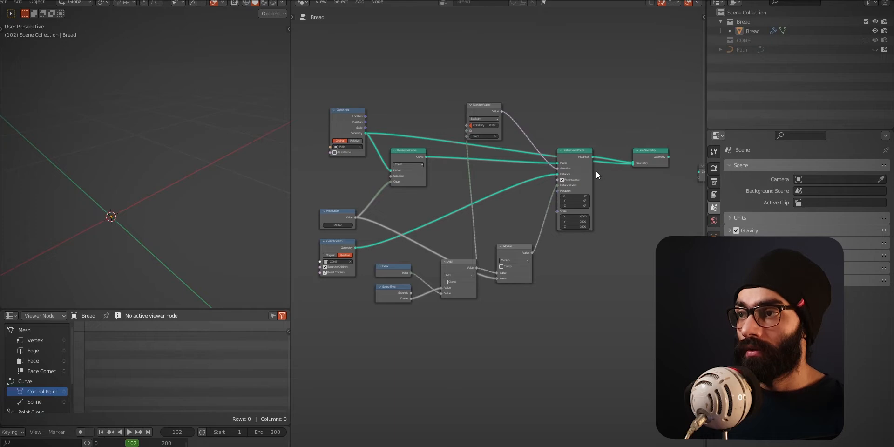
ctrl+shift+click(649, 160)
Step: Play the animation and examine how the instancing nodes drive the cubes and cones along the path
middle_drag(194, 216, 183, 250)
key(space)
key(space)
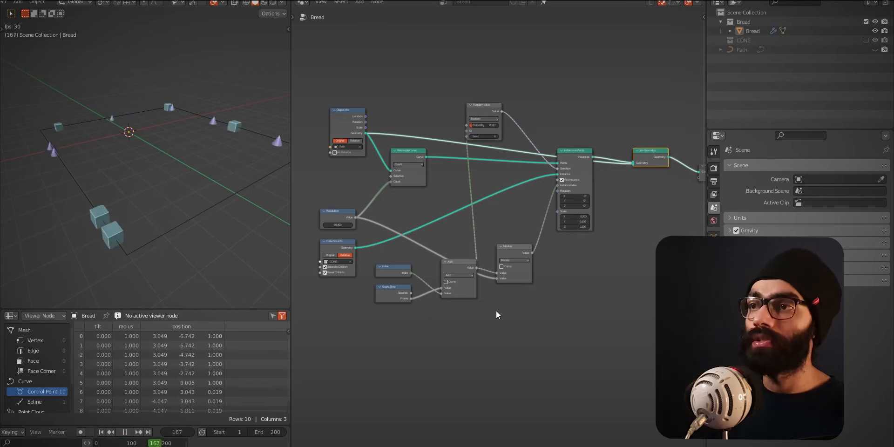
middle_drag(438, 233, 429, 273)
scroll(473, 278, up, 2)
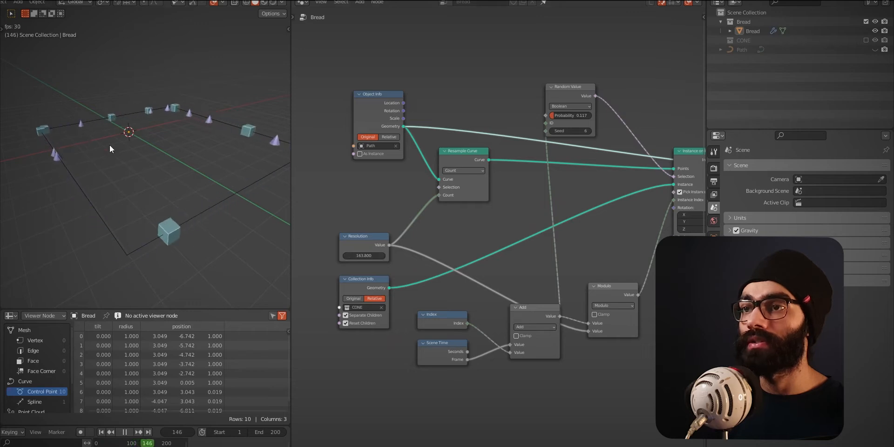
middle_drag(363, 207, 290, 226)
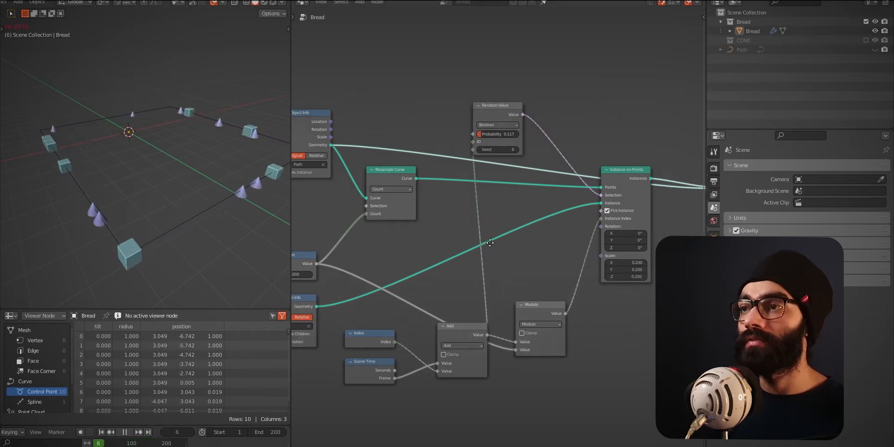
Step: Shift the Random Value node slightly within the instancing setup and stop the animation playback
drag(498, 107, 515, 93)
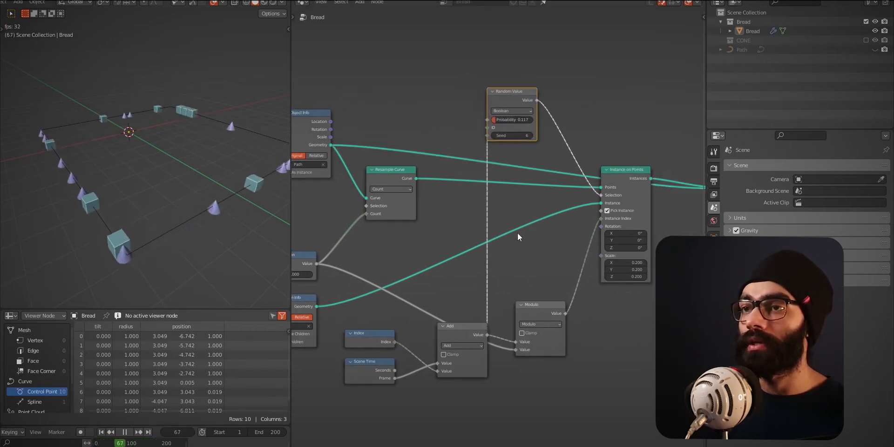
key(space)
middle_drag(523, 263, 524, 236)
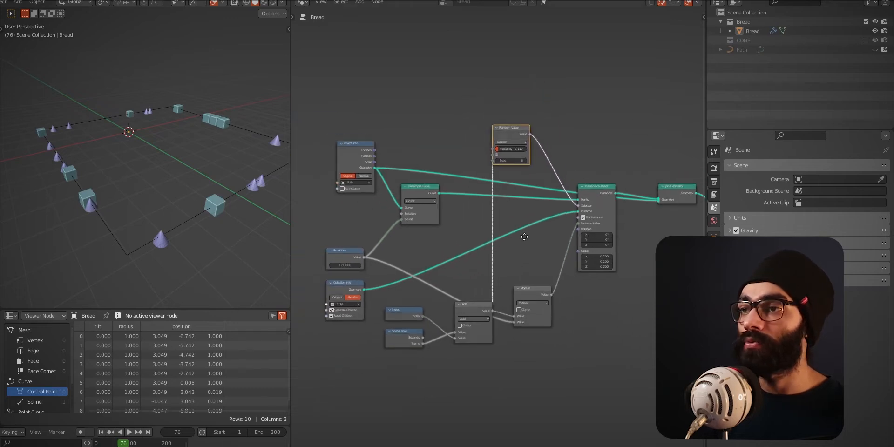
middle_drag(443, 285, 416, 266)
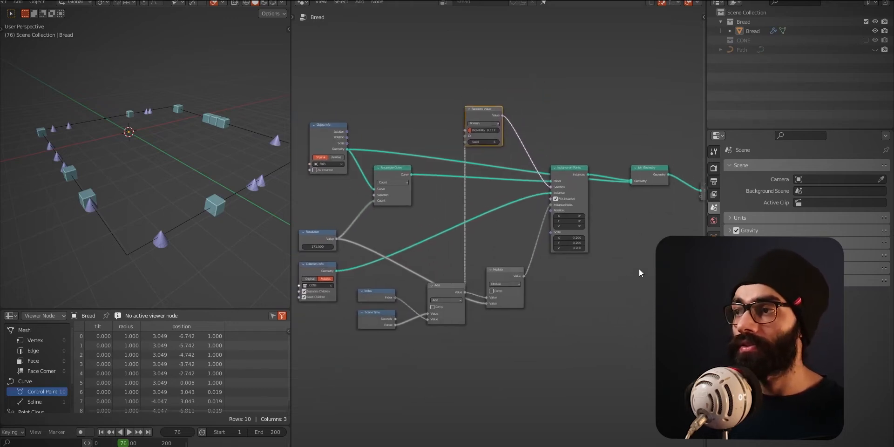
Step: Delete all the instancing nodes, keeping only Object Info, Resolution, Collection Info and Group Output
key(Home)
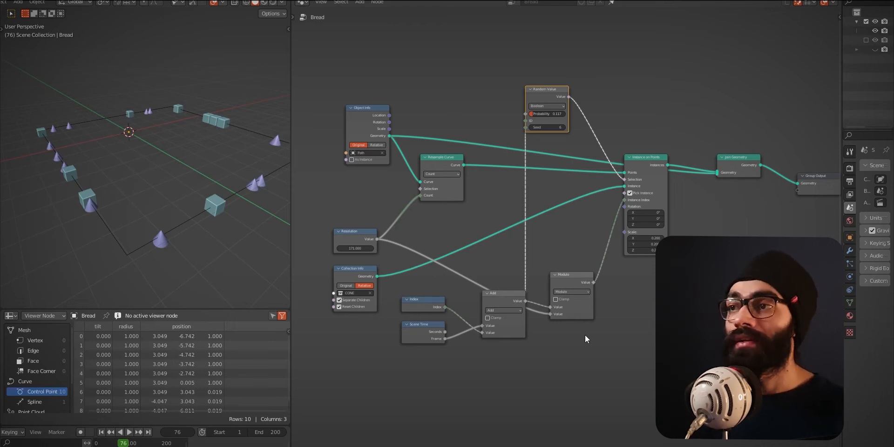
drag(427, 58, 688, 336)
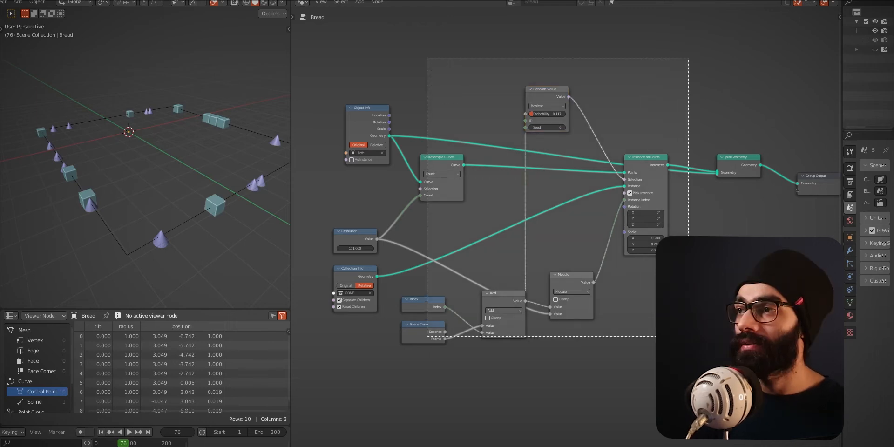
key(x)
mouse_move(320, 259)
middle_down()
mouse_move(329, 259)
mouse_move(311, 259)
middle_up()
Step: Add an Instance on Points node between the input nodes and Group Output
key(shift+a)
mouse_move(485, 270)
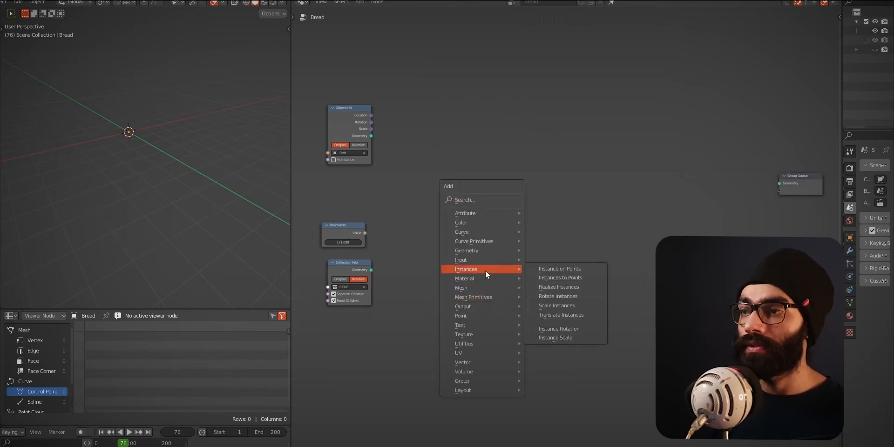
click(562, 268)
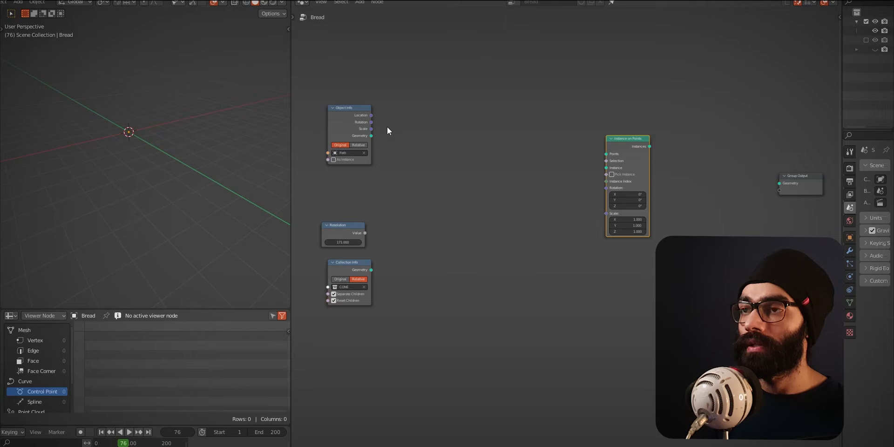
scroll(387, 129, up, 1)
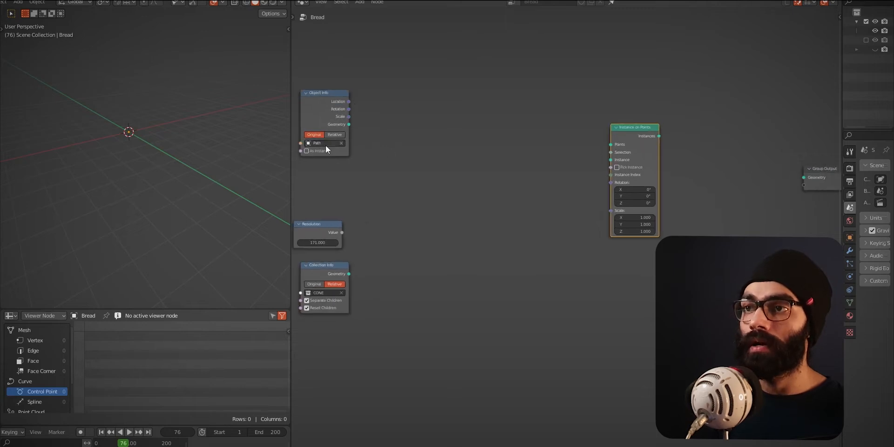
Step: Connect Object Info's geometry to Points, Collection Info's geometry to Instance, and Instances to the Group Output
drag(349, 125, 611, 145)
drag(349, 273, 610, 160)
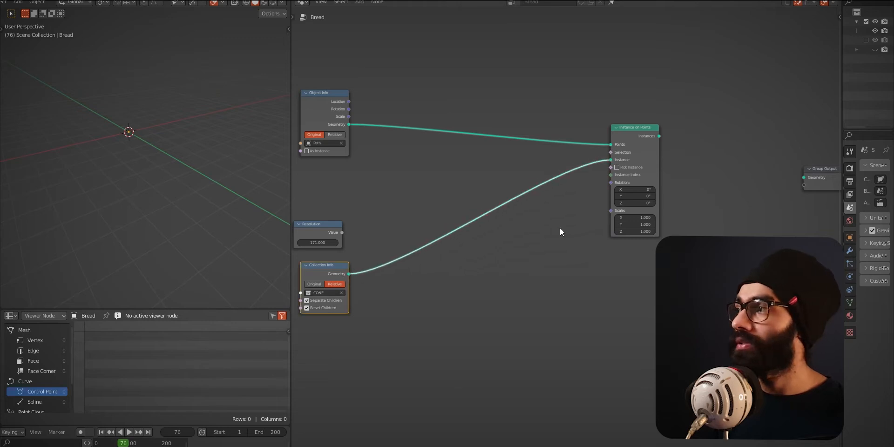
middle_drag(541, 253, 526, 257)
drag(645, 141, 789, 184)
ctrl+middle_drag(230, 191, 230, 108)
middle_drag(210, 210, 238, 223)
drag(314, 116, 334, 123)
click(423, 172)
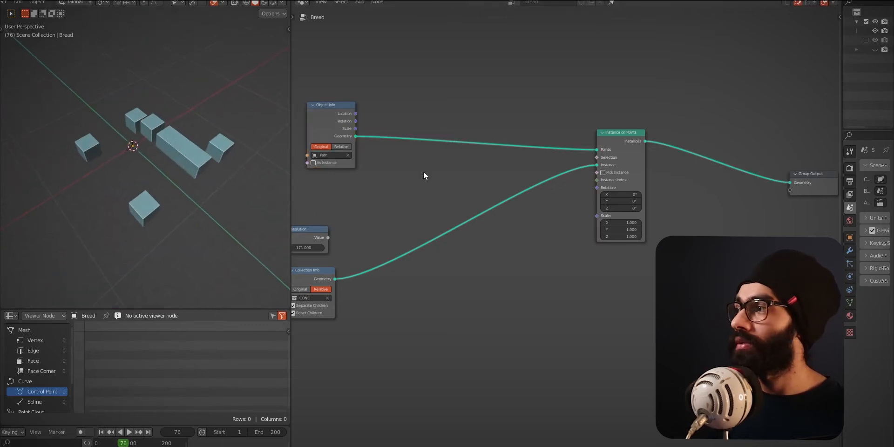
Step: Add a Join Geometry node before Group Output that merges the Object Info path geometry with the instances
key(shift+a)
mouse_move(407, 154)
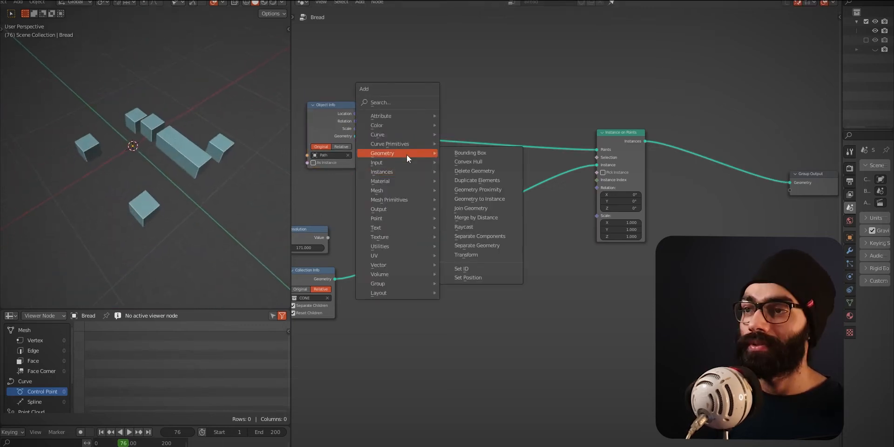
click(471, 208)
click(703, 74)
drag(356, 136, 790, 182)
middle_drag(195, 175, 191, 177)
drag(644, 140, 679, 81)
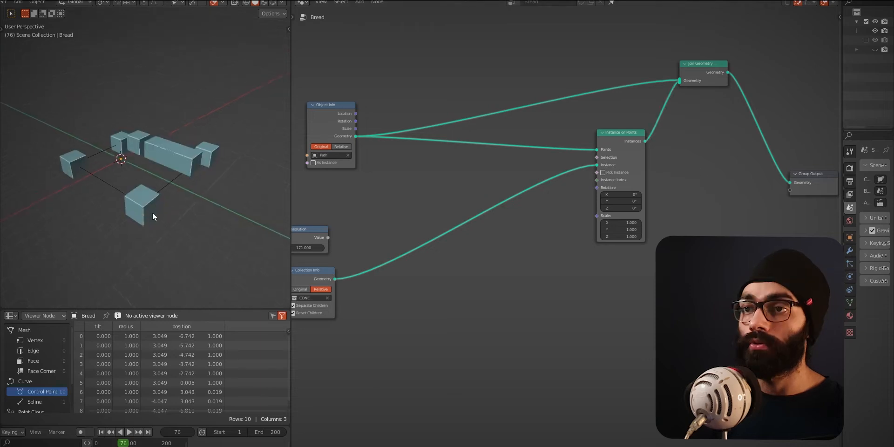
Step: Set the Instance on Points scale to 0.3 on X, Y and Z
drag(620, 224, 621, 236)
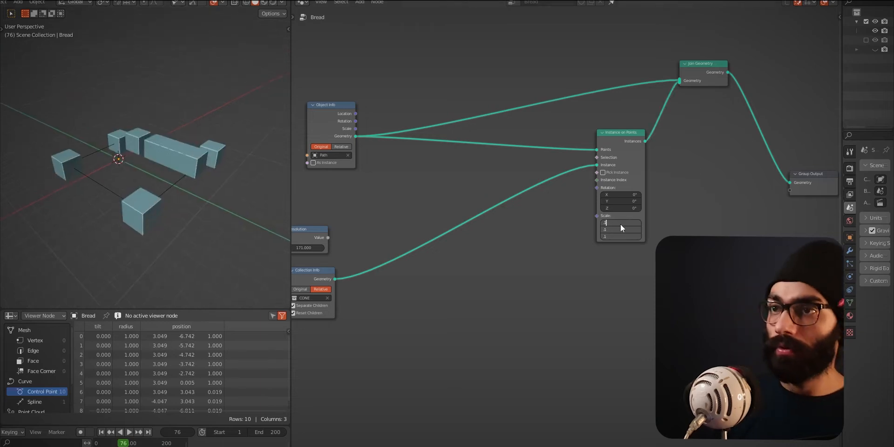
key(Return)
mouse_move(170, 189)
middle_down()
mouse_move(128, 231)
mouse_move(179, 197)
middle_up()
drag(620, 222, 622, 236)
text(.3)
key(Return)
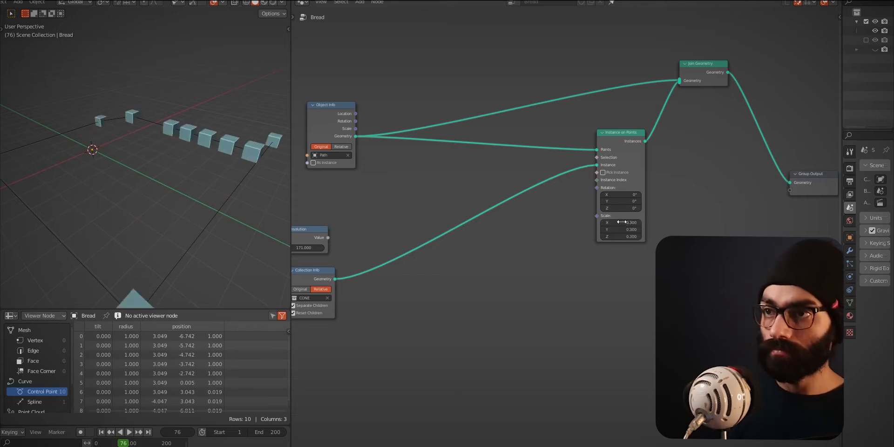
mouse_move(185, 227)
middle_down()
mouse_move(173, 214)
mouse_move(200, 220)
middle_up()
Step: Move the Resolution and Collection Info nodes together so they sit beneath the Object Info node
drag(300, 215, 333, 318)
drag(321, 229, 338, 208)
middle_drag(540, 334, 562, 353)
ctrl+middle_drag(565, 277, 565, 291)
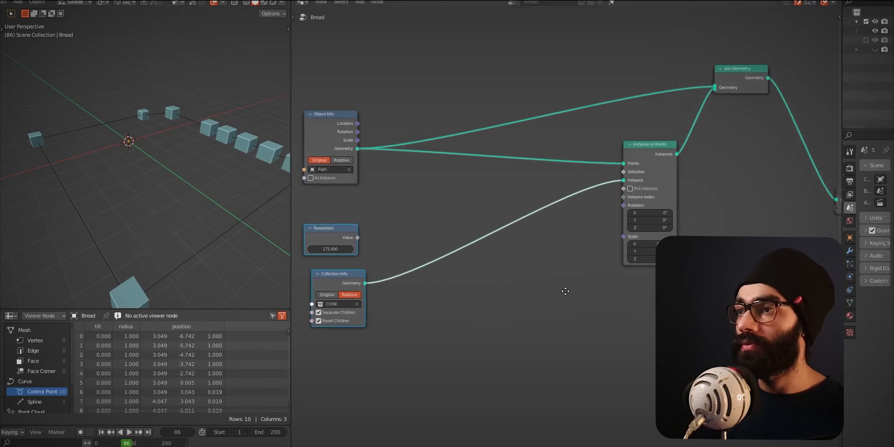
Step: Enable Pick Instance on the Instance on Points node and align the Collection Info node with the Resolution node above it
click(630, 188)
middle_drag(213, 235, 237, 233)
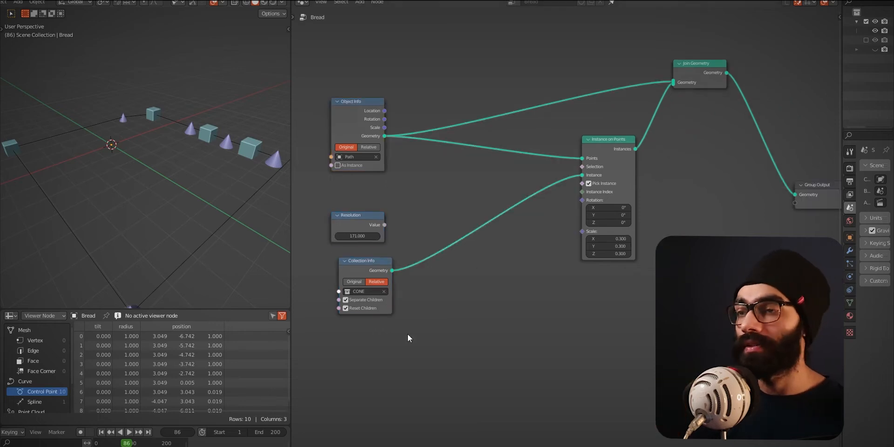
drag(362, 268, 350, 268)
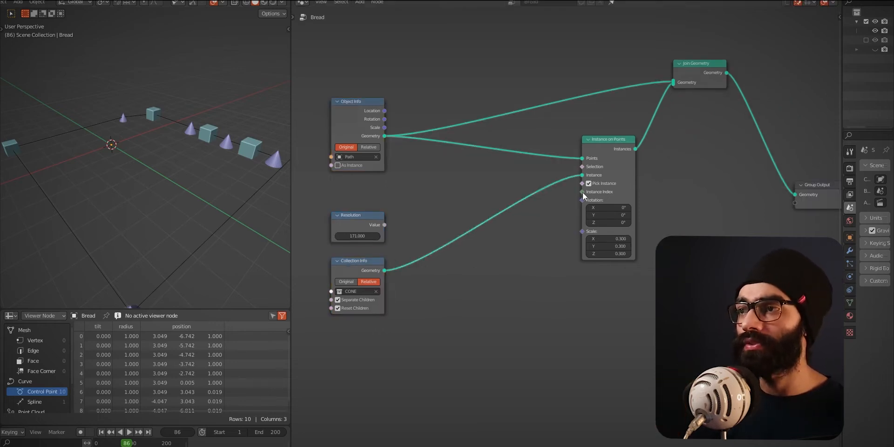
Step: Add an Index node below Collection Info that feeds the Instance Index input of Instance on Points
mouse_move(580, 194)
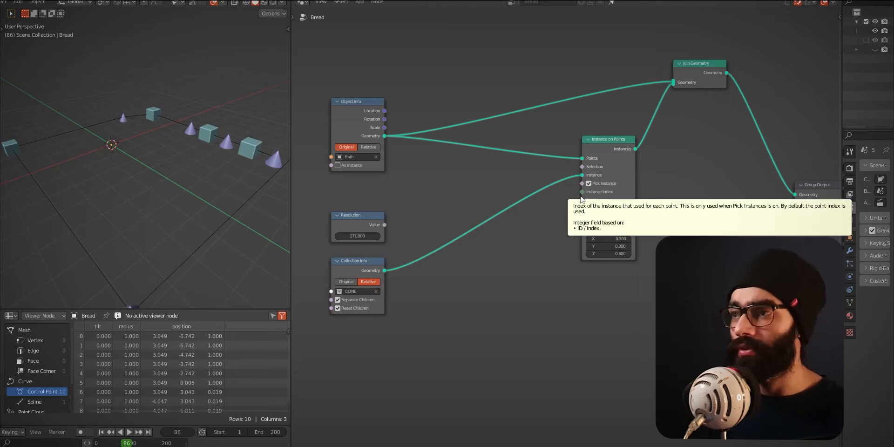
drag(582, 192, 440, 255)
text(index)
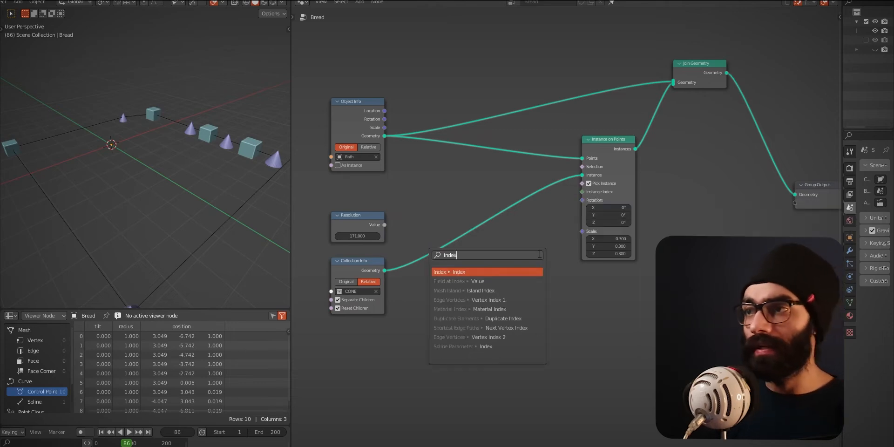
key(Return)
click(480, 333)
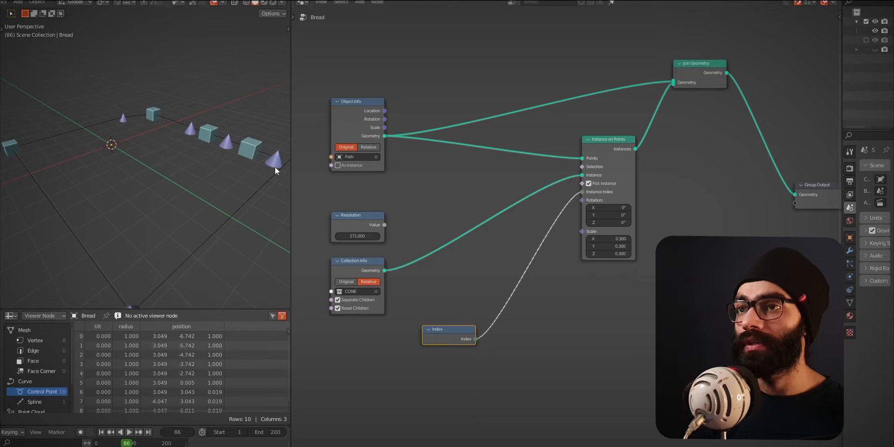
scroll(196, 135, down, 2)
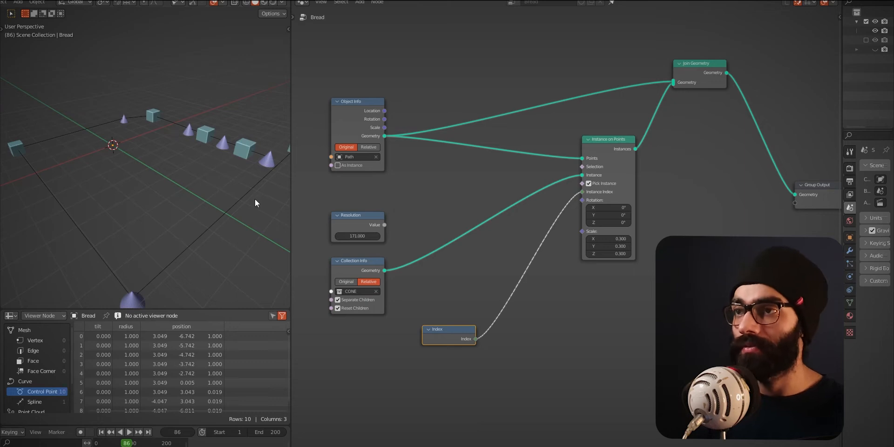
Step: Insert a Resample Curve node between Object Info and the Points input of Instance on Points, with a count of 40
click(454, 169)
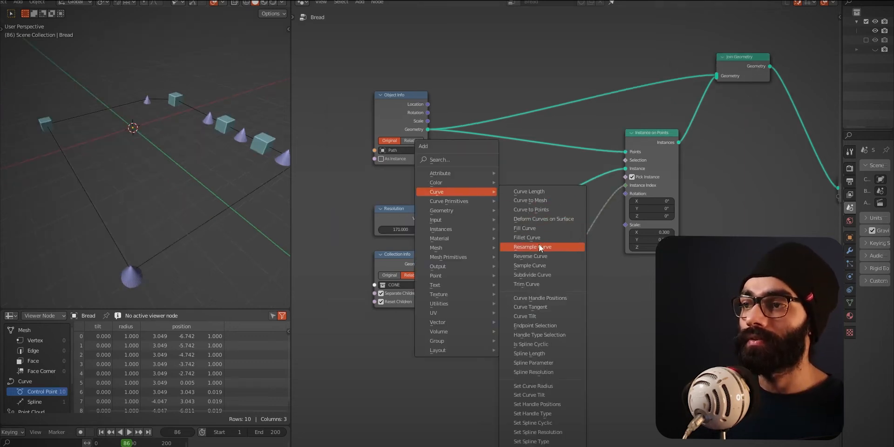
click(539, 247)
click(536, 167)
click(541, 179)
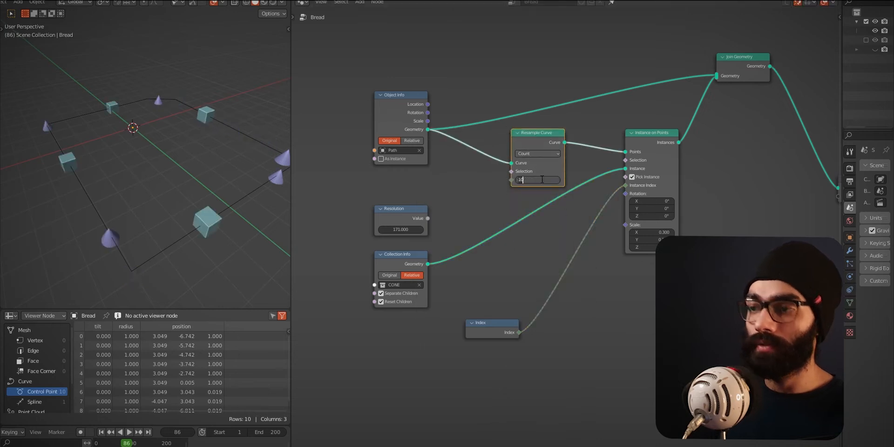
text(40)
key(Return)
middle_drag(201, 211, 242, 187)
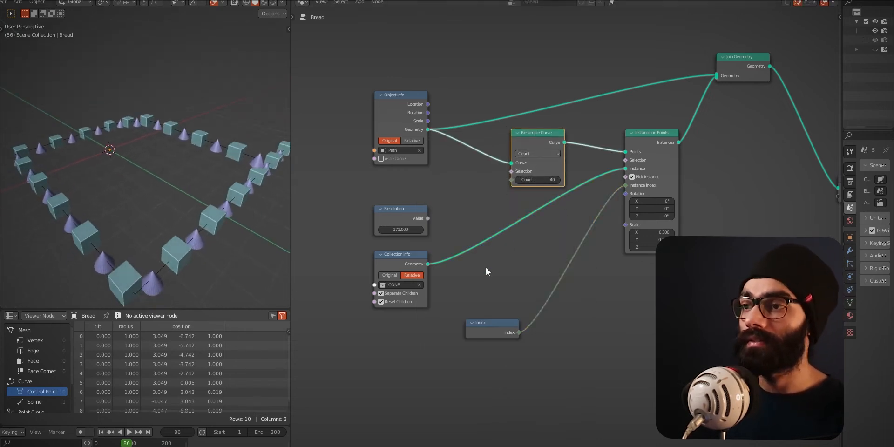
Step: Reposition the Index node slightly and add a Scene Time node directly beneath it
click(500, 322)
scroll(540, 356, up, 1)
key(g)
drag(486, 319, 479, 319)
middle_drag(555, 303, 530, 284)
click(465, 335)
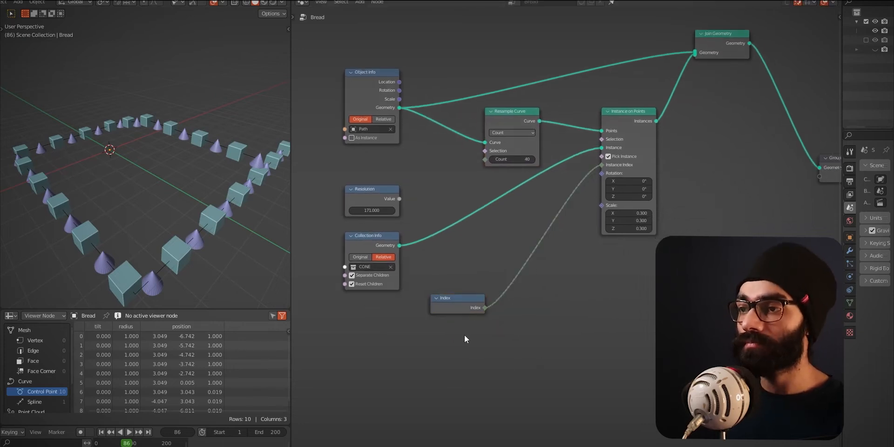
key(shift+a)
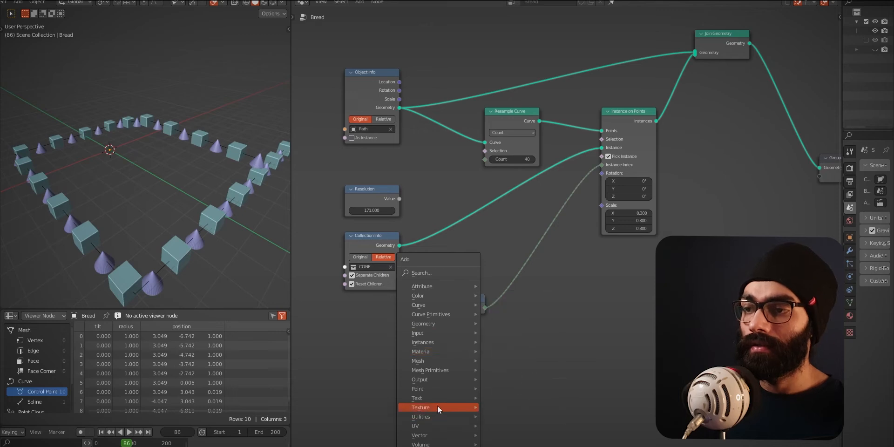
click(450, 273)
text(scene)
key(Return)
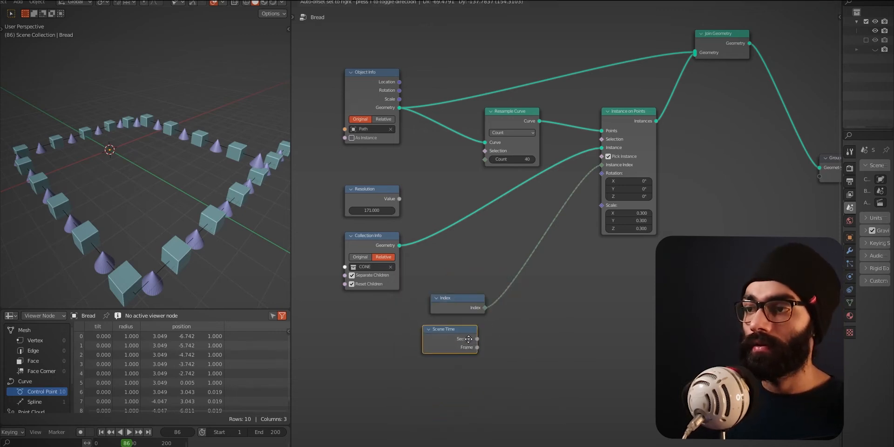
click(477, 347)
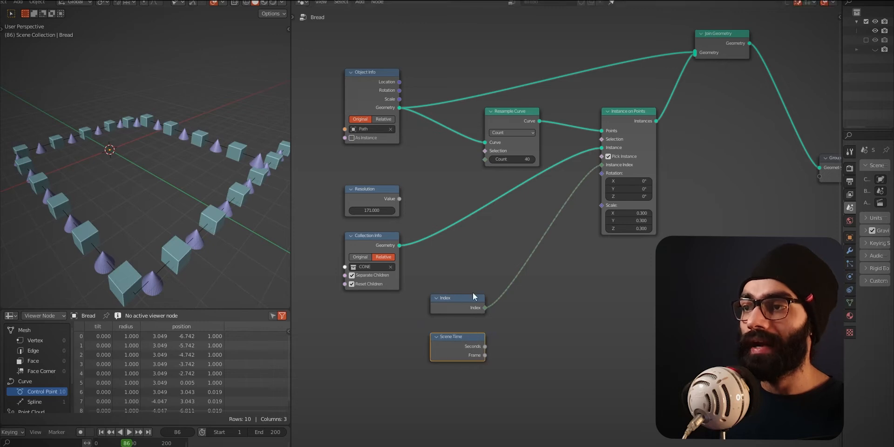
Step: Add a Math node set to Add that sums the Index output and Scene Time's Frame output
key(shift+a)
mouse_move(496, 418)
click(565, 386)
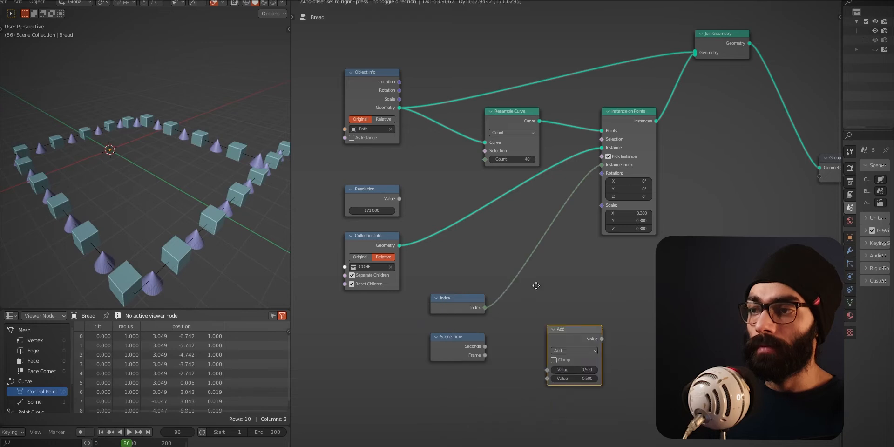
click(520, 246)
drag(484, 355, 531, 339)
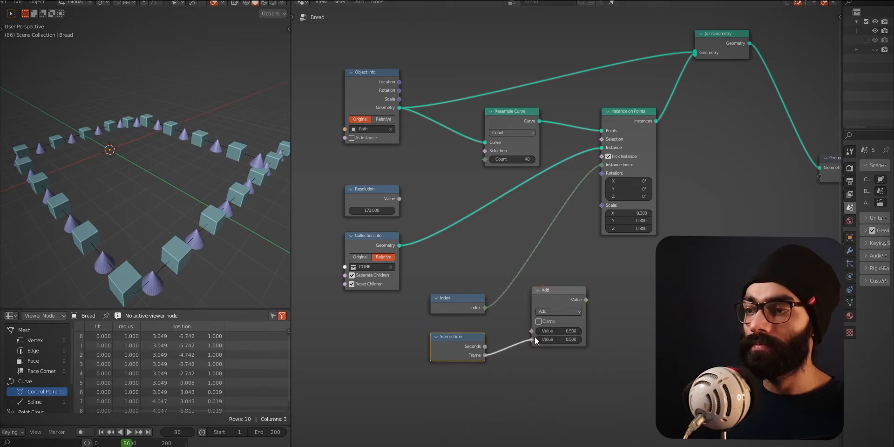
drag(486, 308, 520, 333)
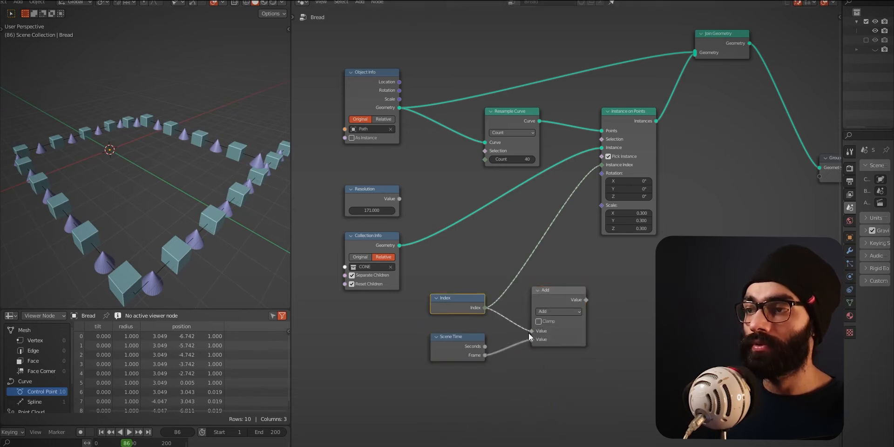
Step: Shift Instance on Points further along, connect the Add result to its Instance Index, and play the animation to check it
drag(634, 121, 688, 121)
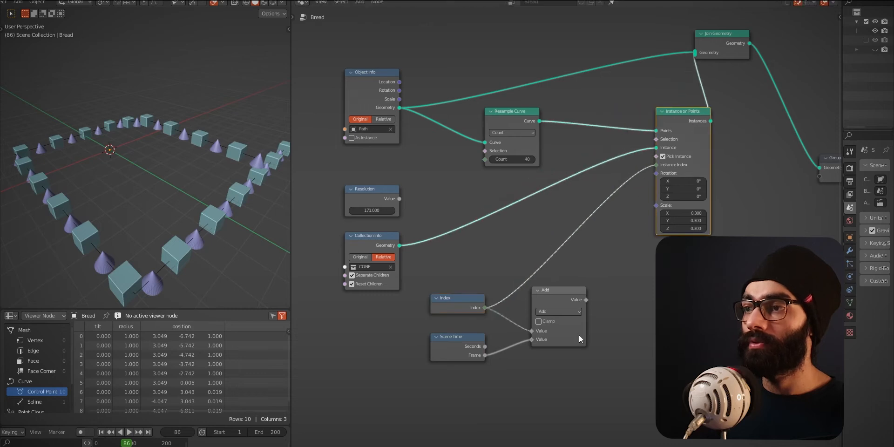
drag(585, 300, 657, 164)
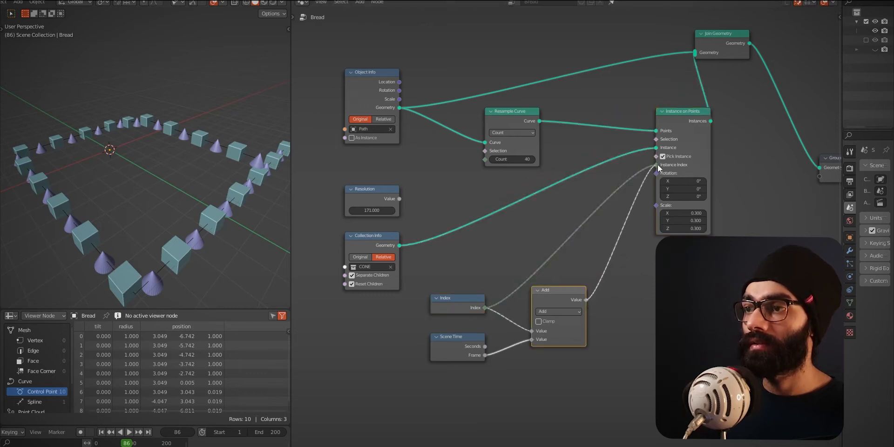
key(space)
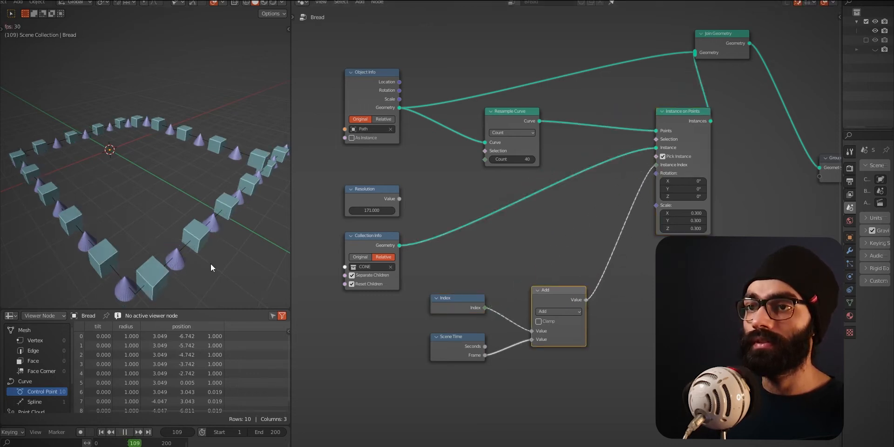
scroll(218, 228, down, 2)
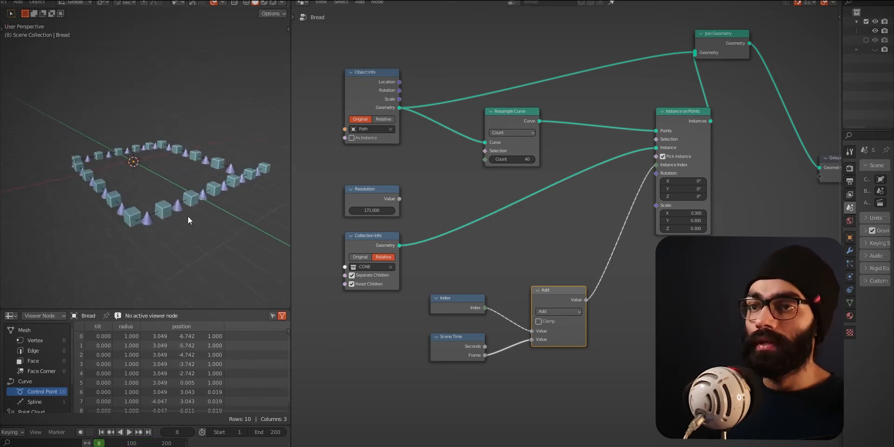
key(space)
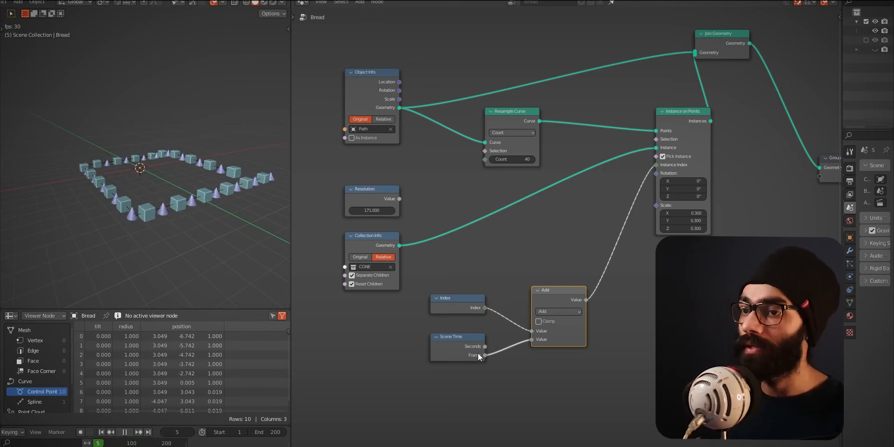
key(space)
Step: Add a Boolean Random Value node feeding the Selection of Instance on Points, with a probability of 0.333, and play the animation
middle_drag(527, 247, 548, 291)
drag(637, 189, 526, 91)
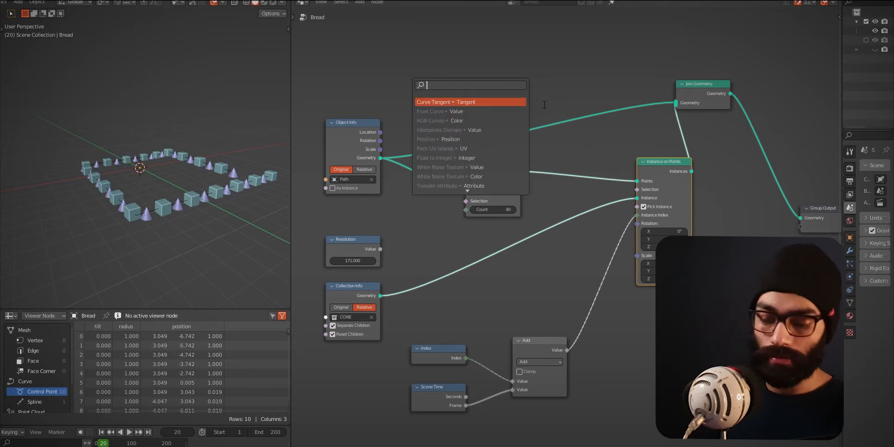
text(random)
key(Return)
click(544, 81)
scroll(198, 202, up, 2)
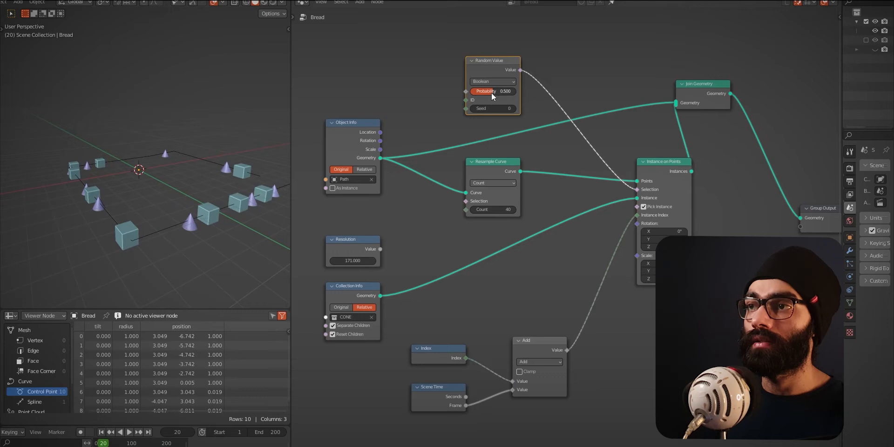
drag(493, 91, 483, 91)
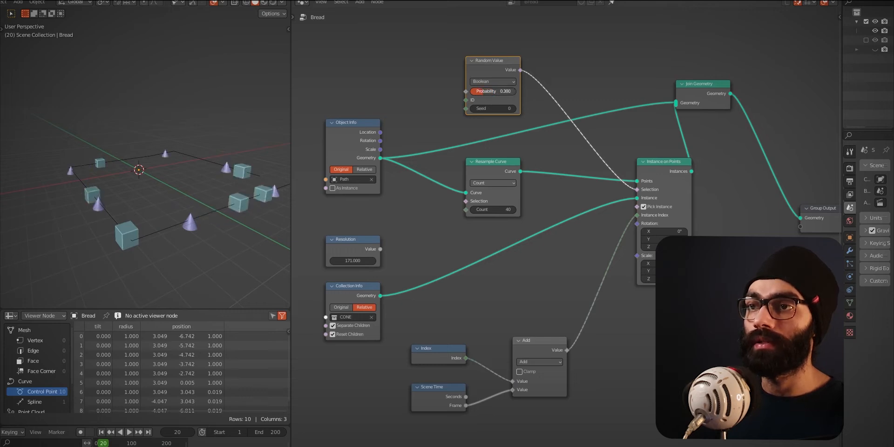
key(space)
Step: Move the Index, Scene Time and Add nodes together so they line up beneath Collection Info
middle_drag(448, 339, 470, 334)
drag(607, 427, 451, 353)
key(g)
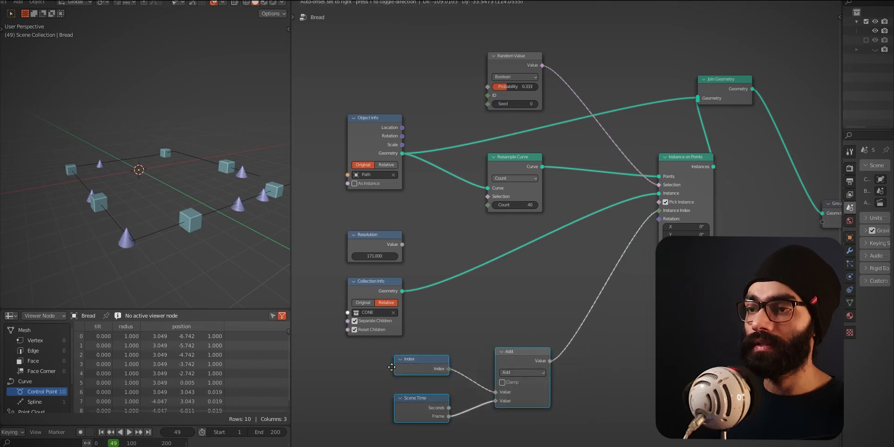
click(361, 368)
Step: Connect the Add result to the Random Value node's ID input and play the animation to check it
drag(502, 360, 486, 96)
key(space)
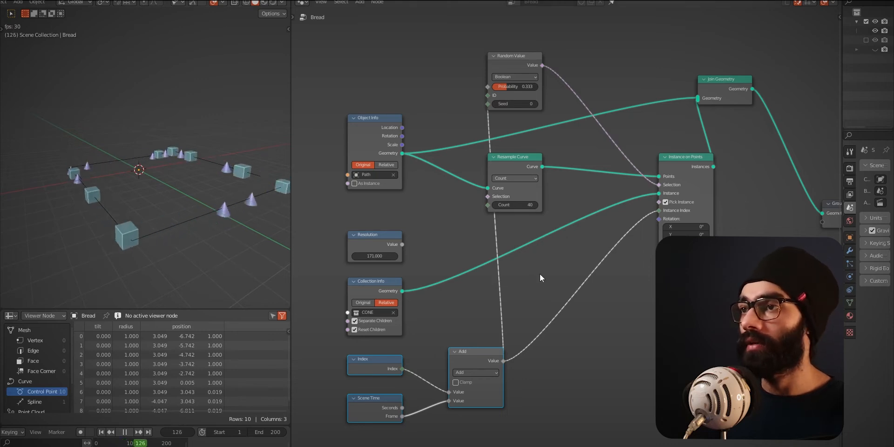
key(space)
Step: Move Resample Curve closer to Instance on Points, and move Index and Scene Time away from Add to make room
middle_drag(521, 292, 529, 217)
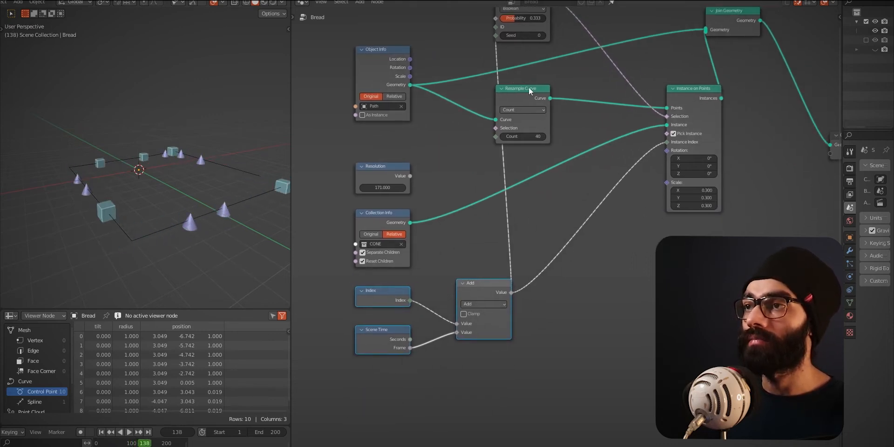
drag(528, 89, 583, 90)
drag(317, 355, 385, 297)
drag(376, 343, 307, 352)
middle_drag(391, 397, 490, 382)
Step: Duplicate the Add node, insert the copy between Scene Time's Frame and Add, and set its operation to Multiply
click(577, 281)
key(shift+d)
click(450, 369)
click(494, 342)
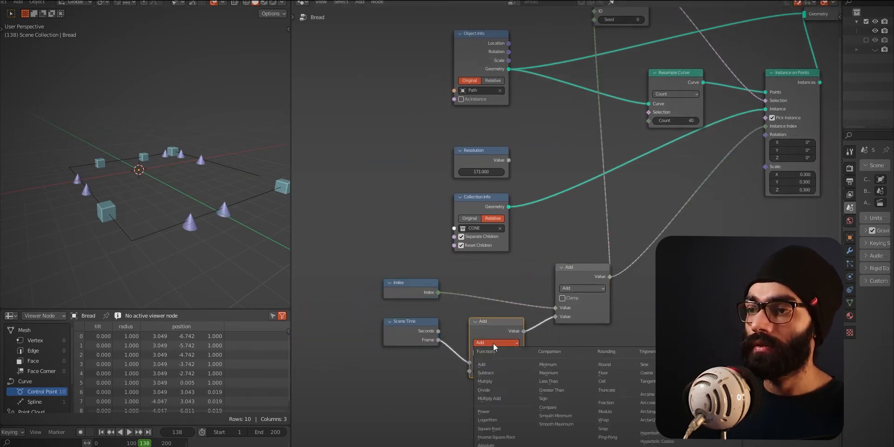
click(496, 381)
Step: Try Multiply values such as 0.1 and 0.8 during playback, undo the last value change, and replay the animation
click(498, 372)
text(.100)
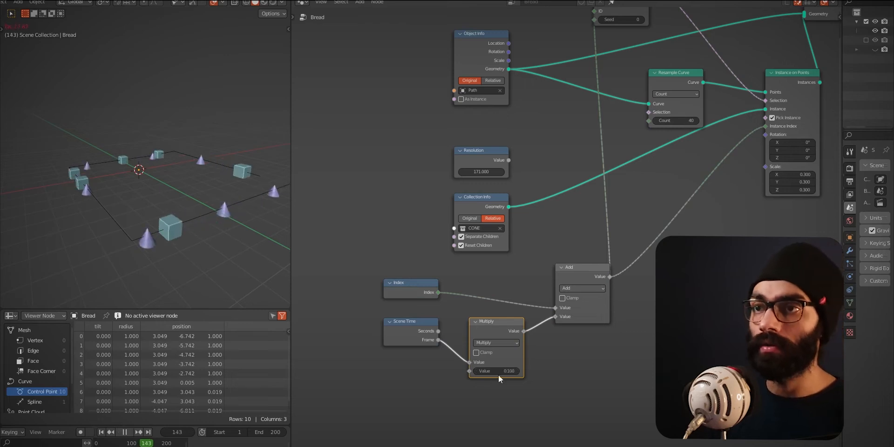
text(1)
key(Return)
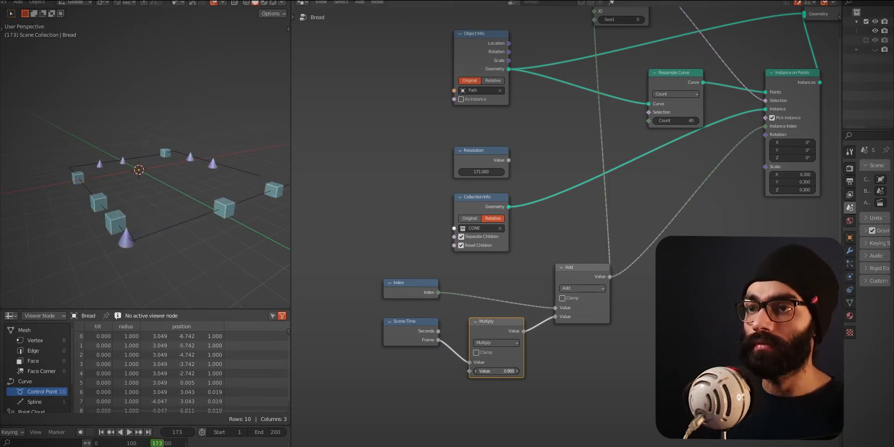
key(ctrl+z)
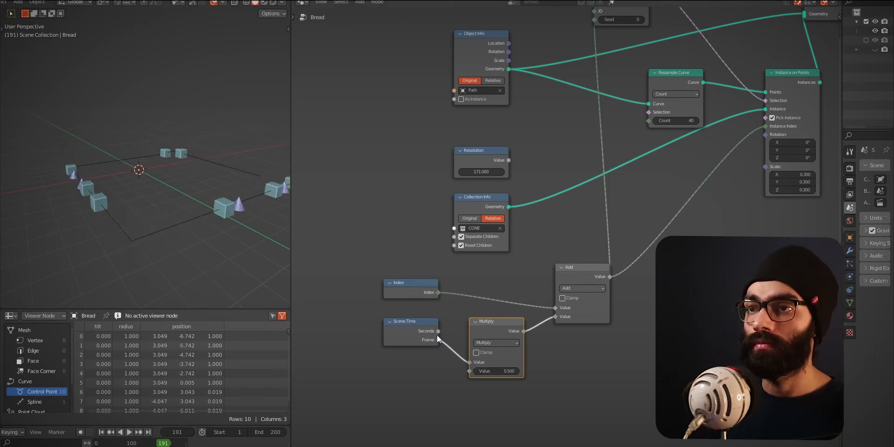
key(space)
key(space)
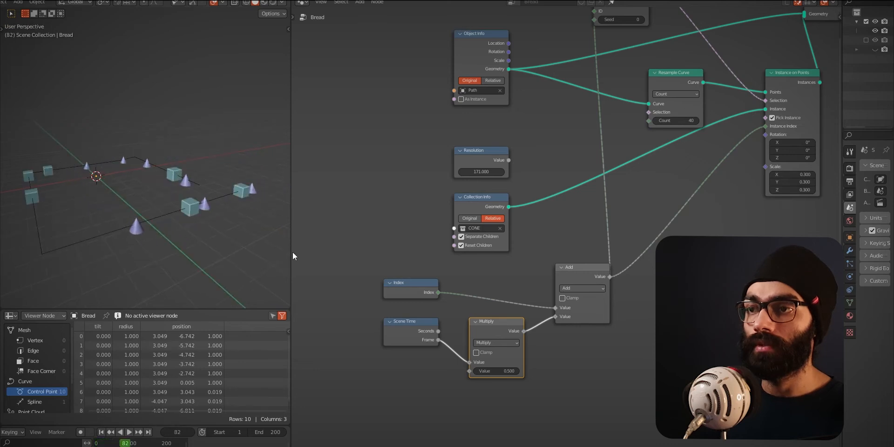
Step: Widen the 3D viewport, raise the Resample Curve count to 321, and play the animation
drag(290, 252, 367, 251)
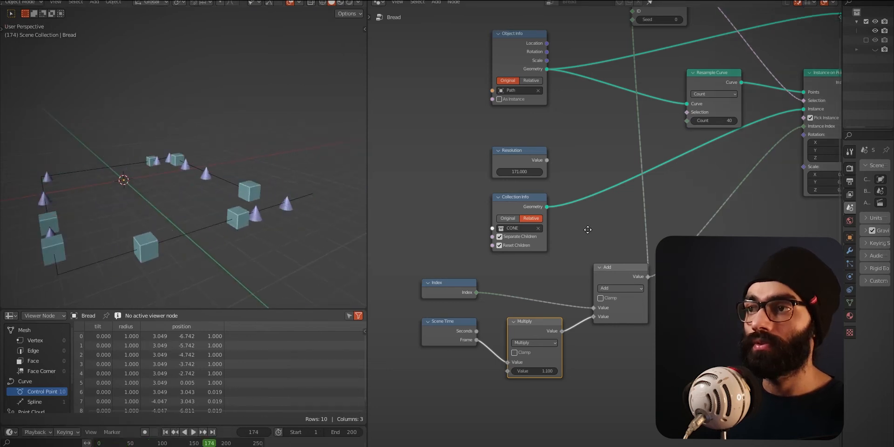
middle_drag(554, 231, 548, 256)
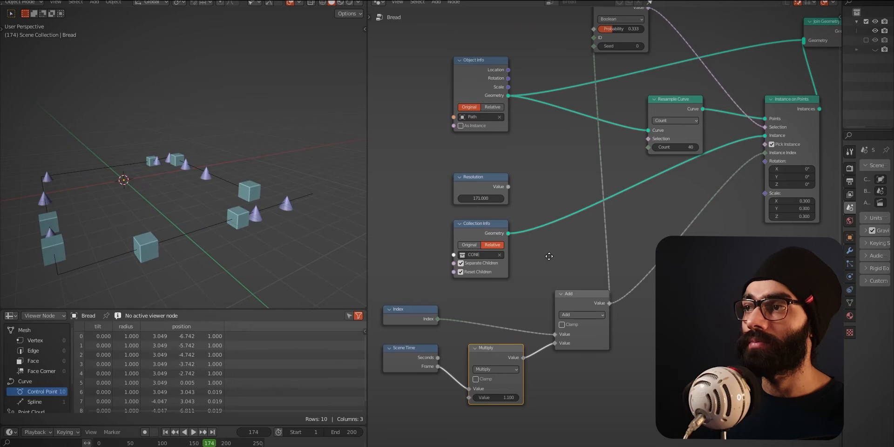
drag(669, 147, 717, 147)
key(space)
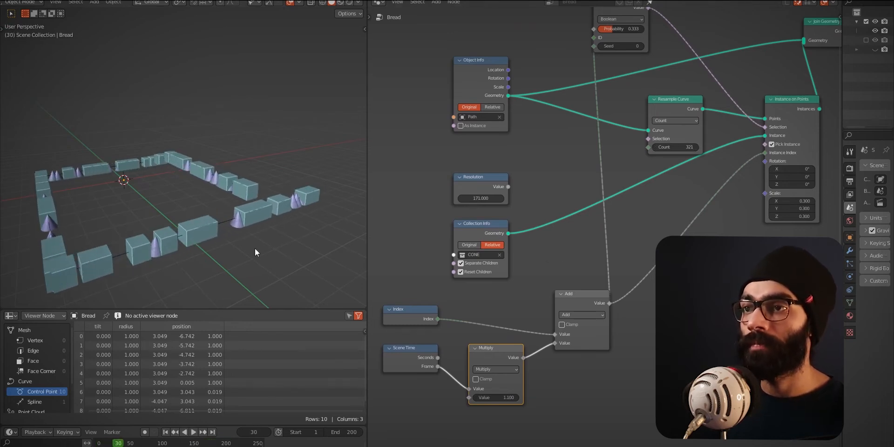
Step: Stop the playback and raise the Random Value node's Seed step by step to 10, viewing the resulting instance distribution along the path
middle_drag(253, 246, 228, 234)
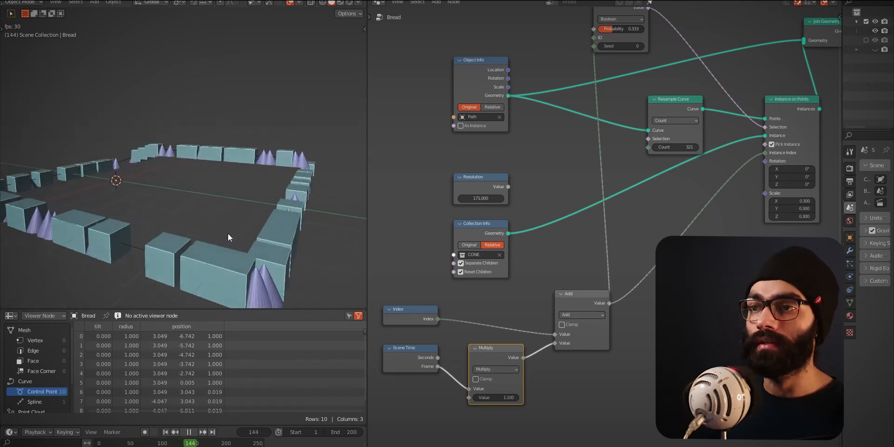
middle_drag(654, 243, 566, 298)
key(space)
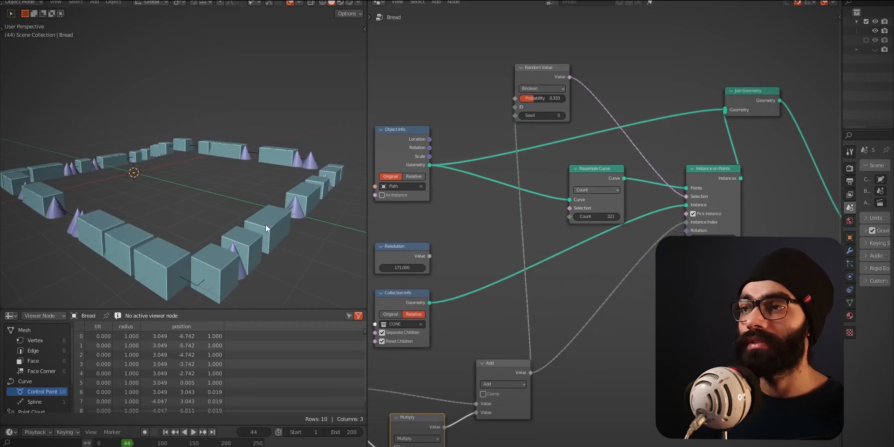
scroll(538, 147, up, 3)
middle_drag(538, 147, 560, 187)
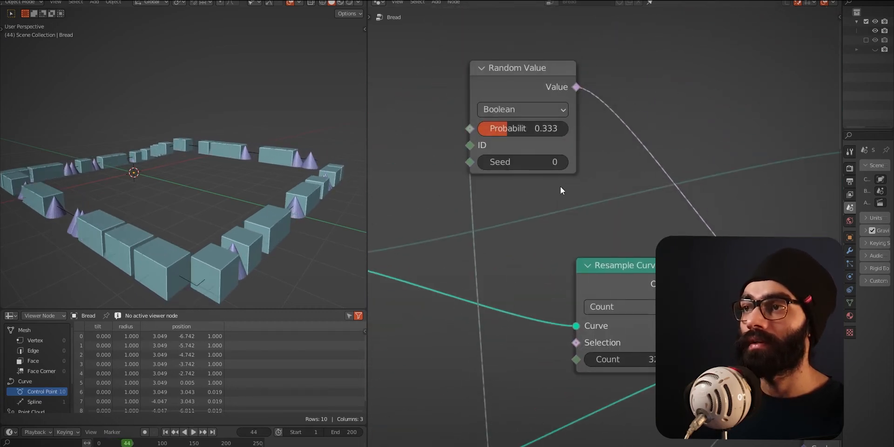
click(562, 162)
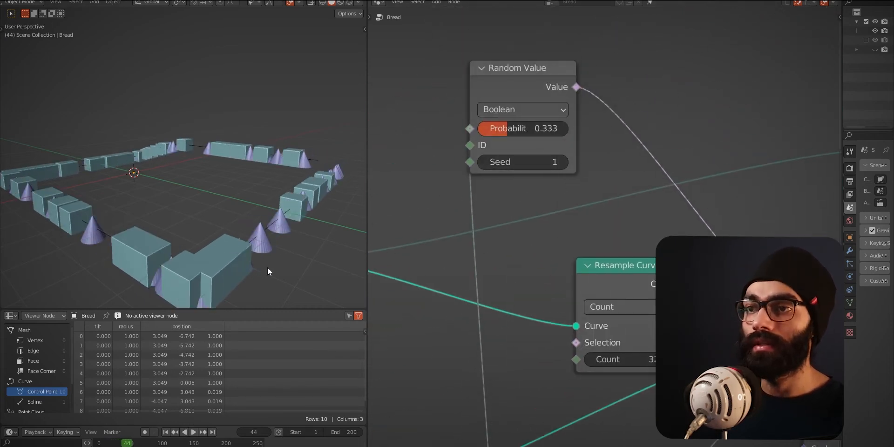
click(563, 161)
click(563, 162)
click(563, 162)
click(563, 162)
click(563, 162)
click(563, 162)
click(563, 161)
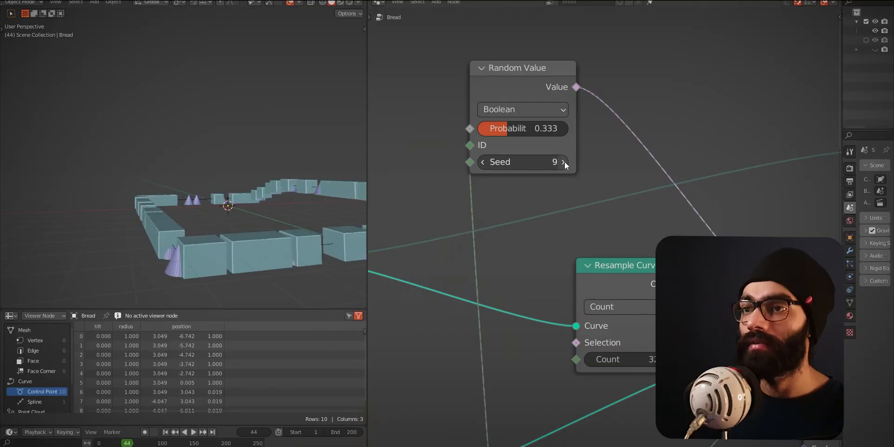
click(563, 162)
click(563, 161)
middle_drag(254, 243, 285, 285)
Step: Switch to File Explorer, open the Waffle Factory video from the In The Khud folder, and play it in VLC with the sound muted
key(alt+Tab)
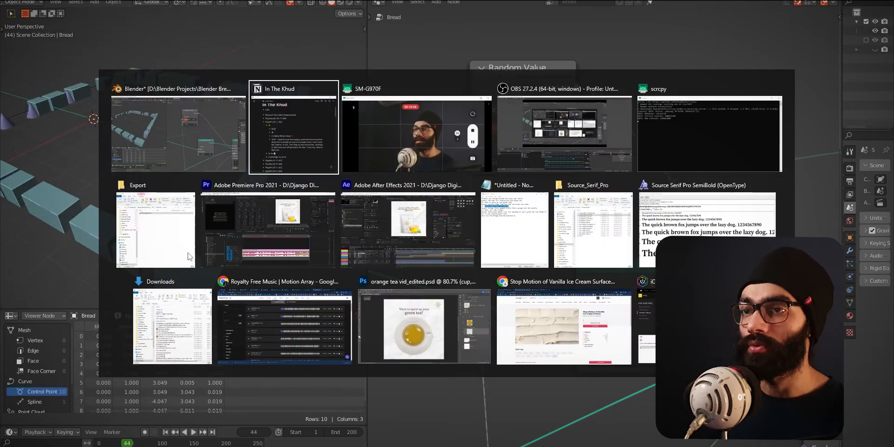
scroll(425, 242, up, 5)
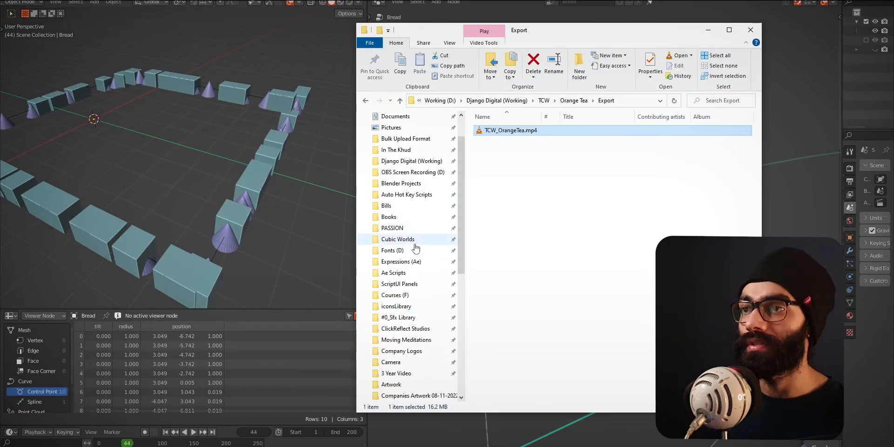
click(414, 151)
click(555, 153)
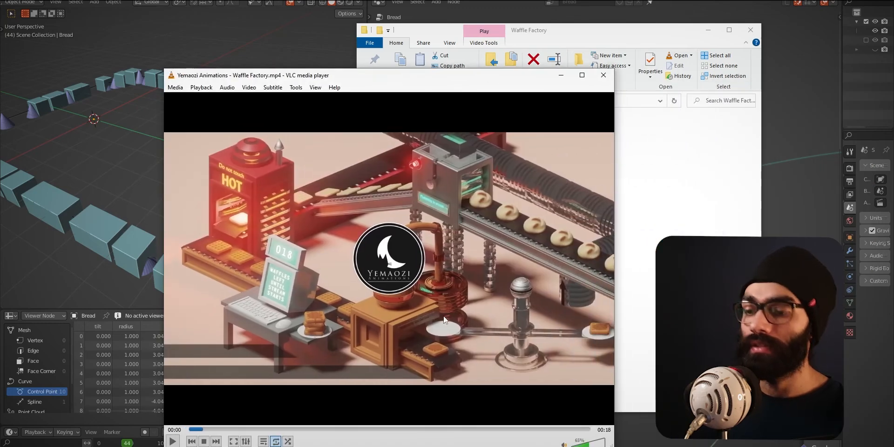
key(m)
key(space)
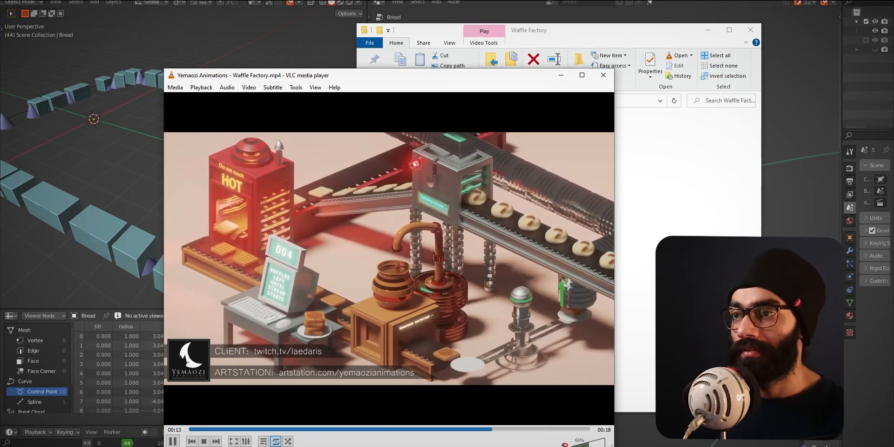
Step: Pause the Waffle Factory video, return to Blender, and play the path animation briefly
key(space)
key(alt+Tab)
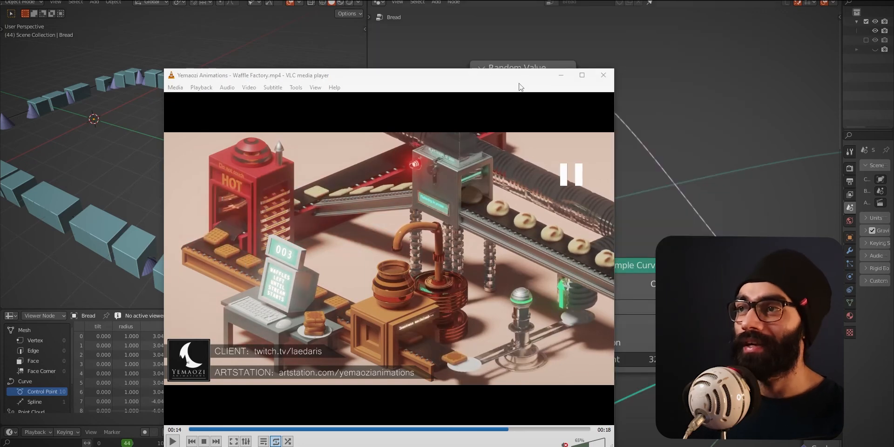
click(561, 75)
key(space)
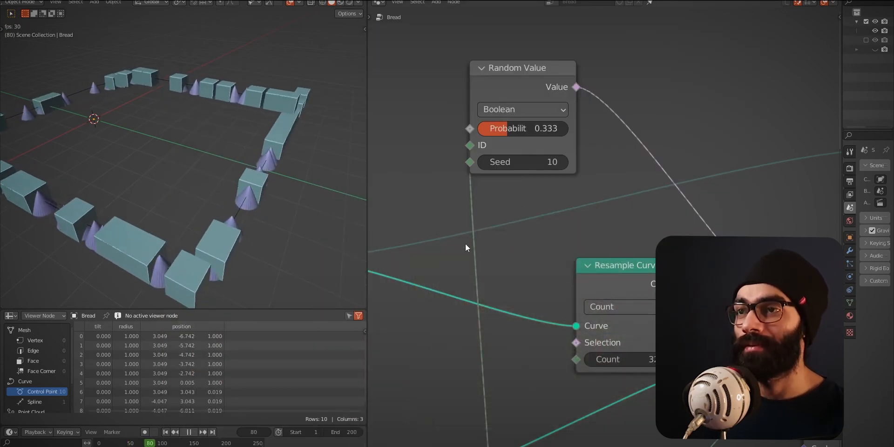
key(space)
Step: Connect the Resolution node's Value to the Count input of Resample Curve
middle_drag(316, 162, 283, 174)
middle_drag(637, 414, 584, 251)
scroll(584, 251, up, 1)
key(Home)
middle_drag(470, 283, 537, 272)
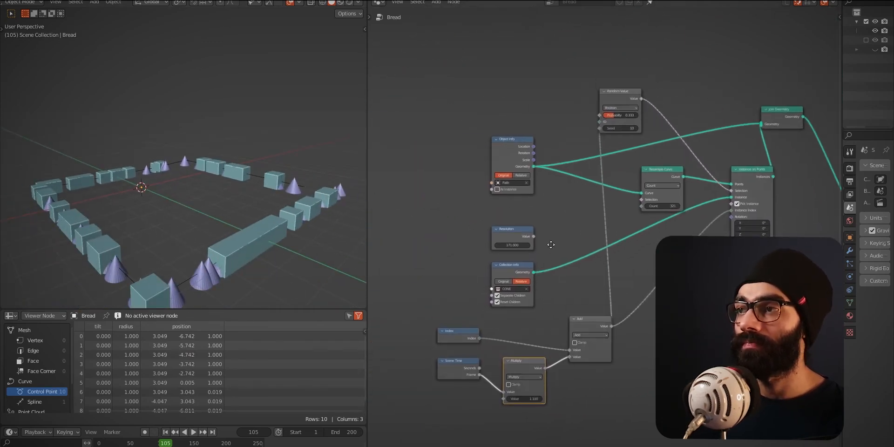
scroll(541, 303, up, 3)
drag(467, 238, 474, 215)
middle_drag(474, 215, 487, 258)
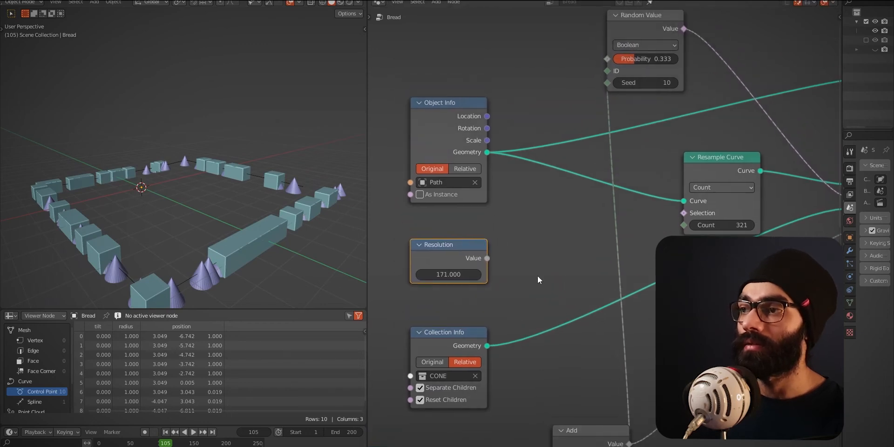
drag(684, 212, 689, 222)
key(Home)
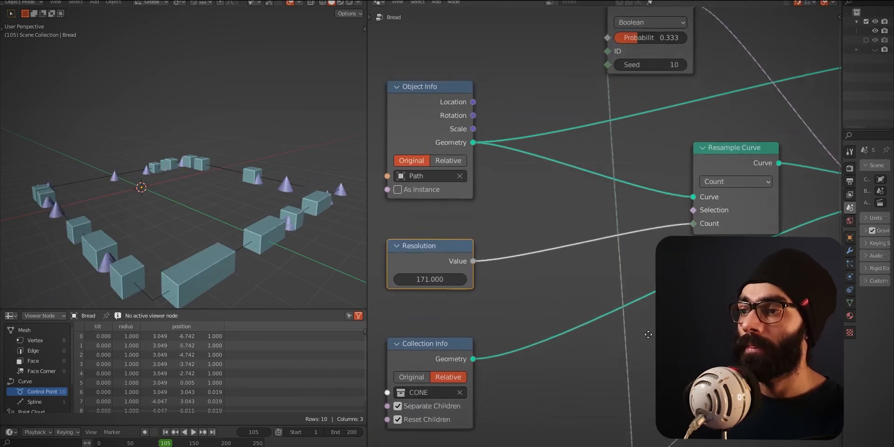
Step: Duplicate the Add node, insert the copy between Add and Instance on Points' Instance Index, and set its operation to Modulo
scroll(570, 310, up, 2)
key(shift+d)
click(654, 253)
key(ctrl+z)
drag(573, 305, 655, 251)
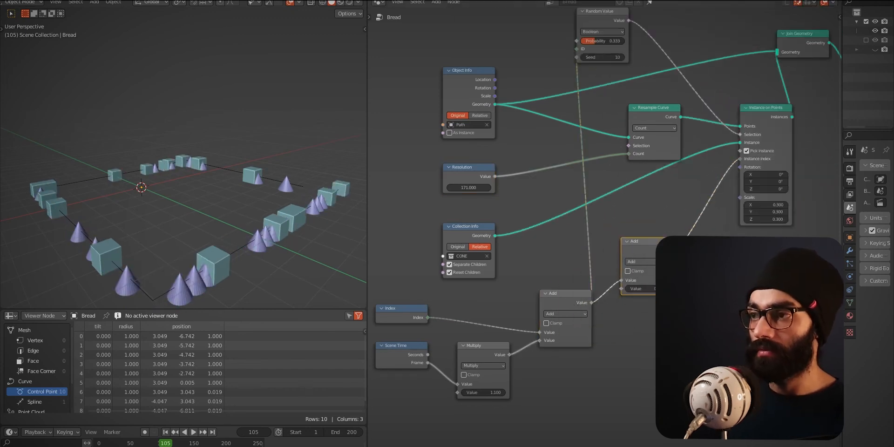
click(640, 261)
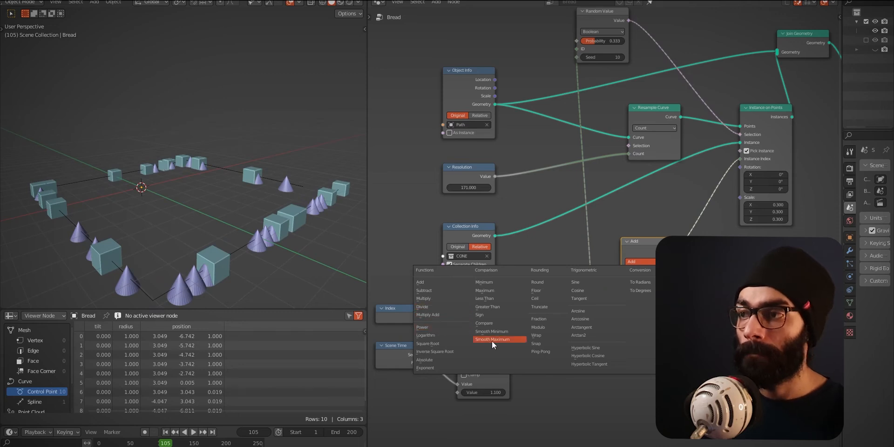
click(537, 327)
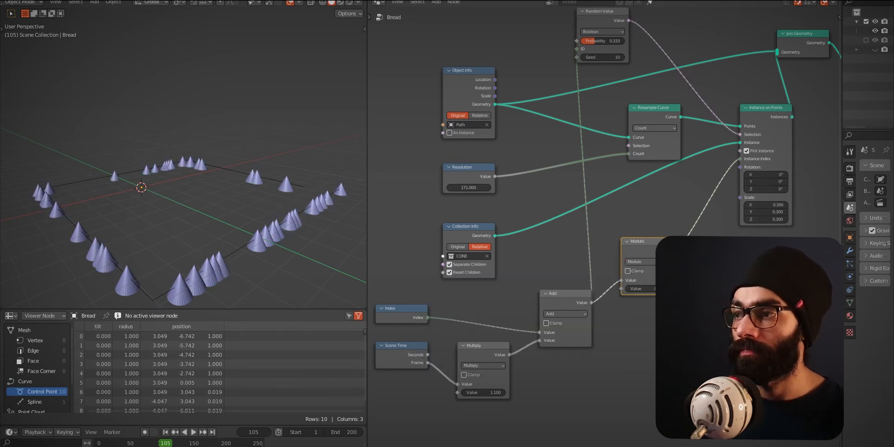
Step: Connect Resolution's Value to the second Value input of Modulo and check the loop by playing from frame 171
scroll(548, 326, up, 1)
scroll(489, 173, down, 1)
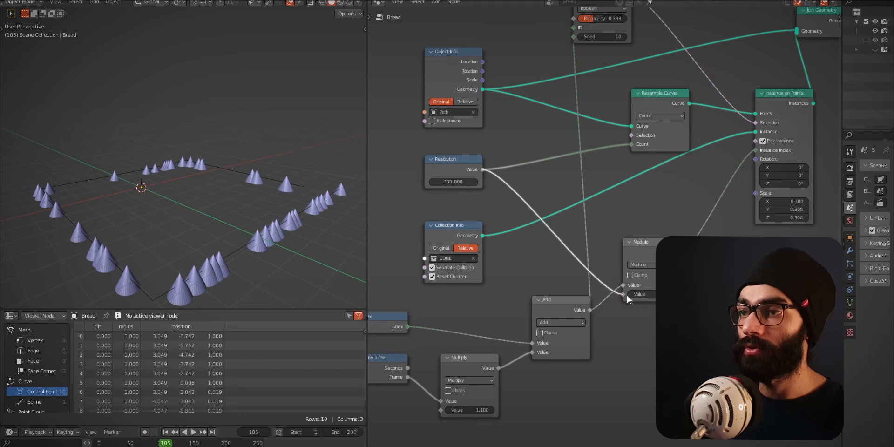
drag(627, 295, 625, 295)
drag(165, 442, 208, 444)
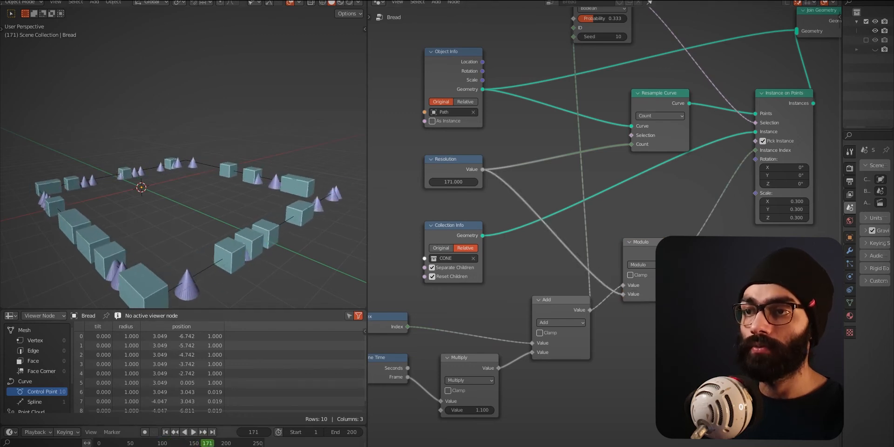
key(space)
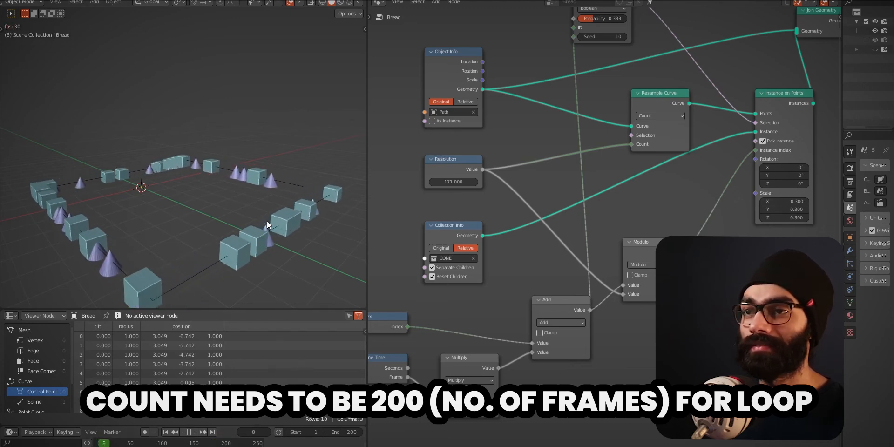
key(space)
middle_drag(266, 220, 303, 211)
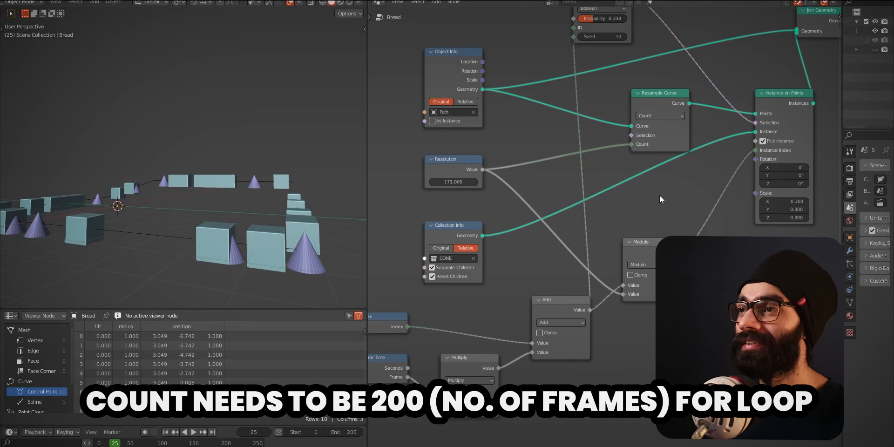
Step: Shift the Resolution node slightly and remove the Random Value node that drives the Selection of Instance on Points
middle_drag(659, 199, 660, 222)
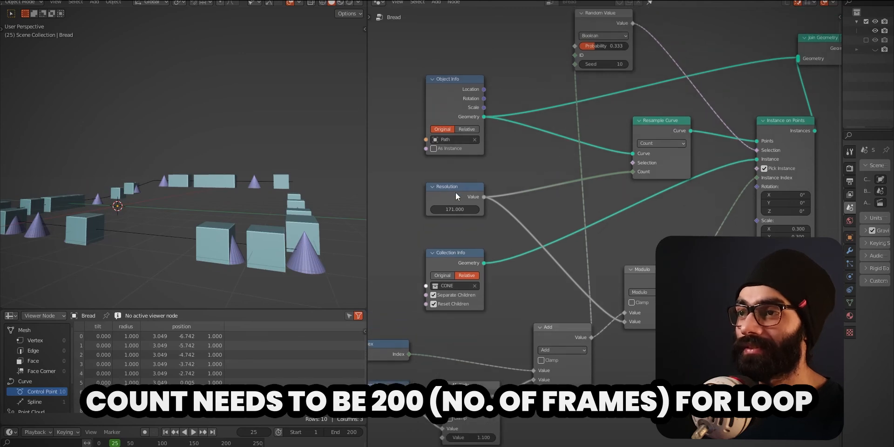
drag(455, 194, 460, 208)
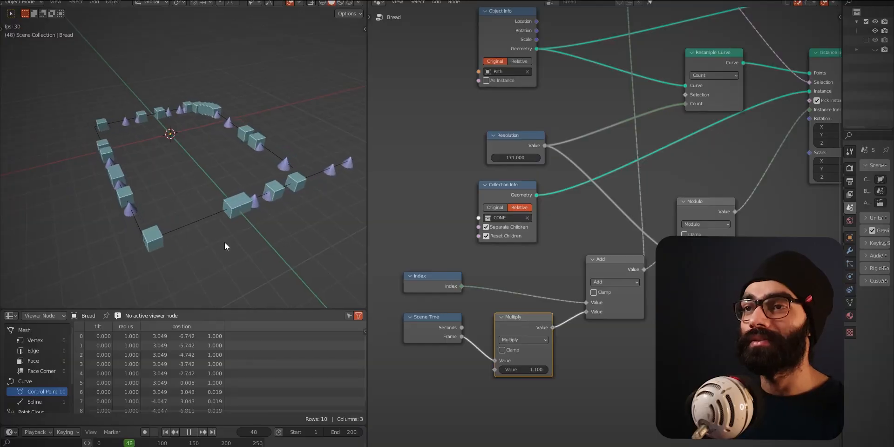
scroll(554, 214, up, 3)
drag(522, 68, 543, 93)
middle_drag(538, 184, 541, 188)
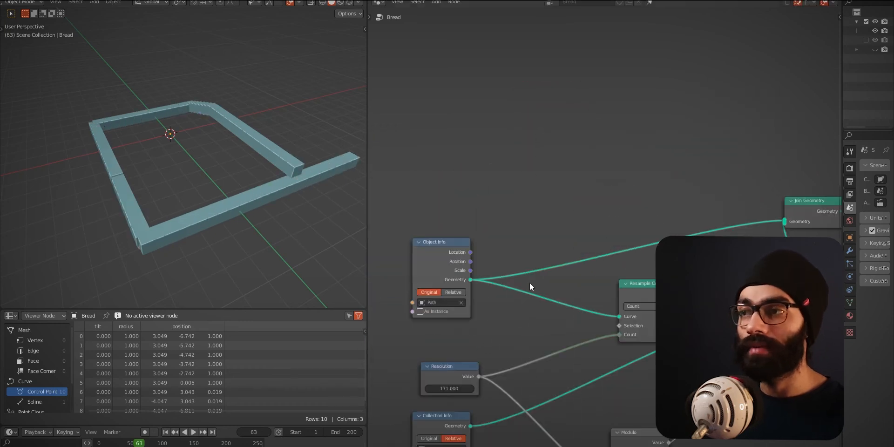
Step: Add a new Index input node in the empty space above Object Info
middle_drag(539, 281, 550, 303)
key(shift+a)
mouse_move(531, 99)
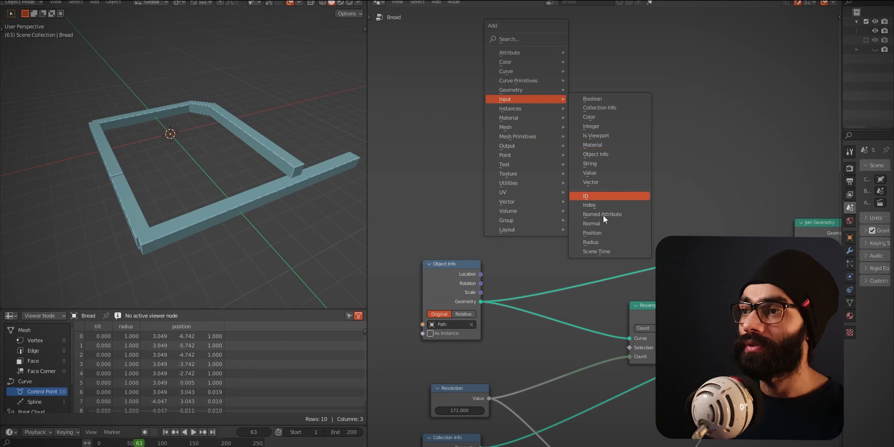
click(588, 204)
click(558, 139)
Step: Link the new Index node to a new Modulo math node and set its second value to 2
drag(579, 139, 616, 147)
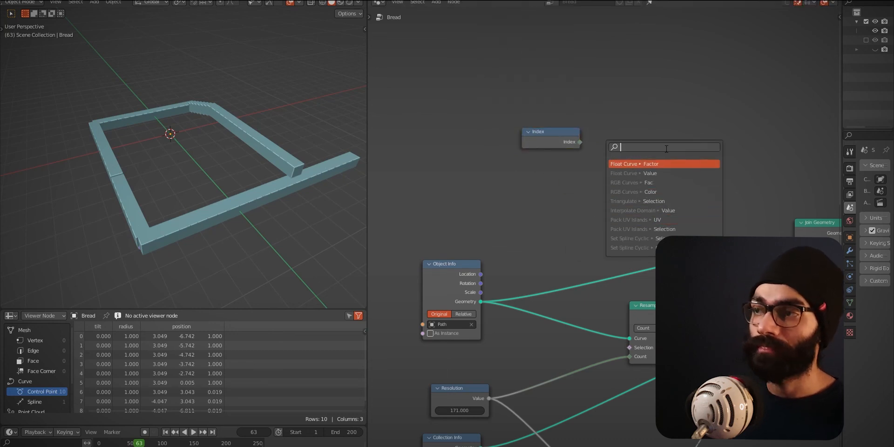
text(mod)
key(Return)
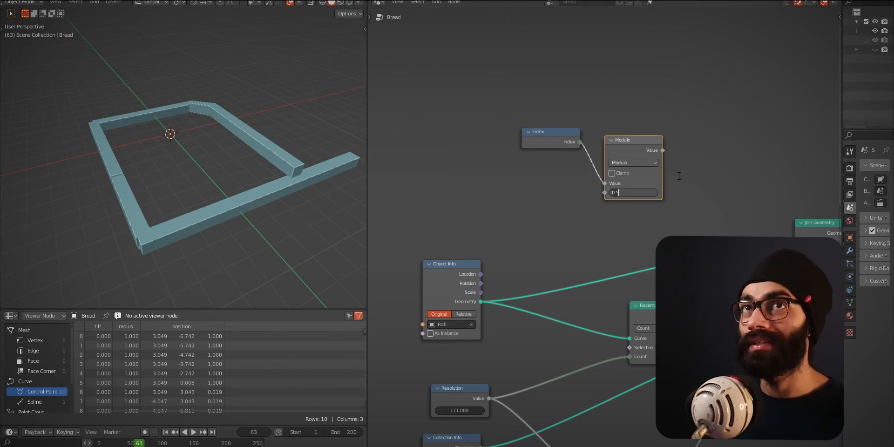
text(2)
key(Return)
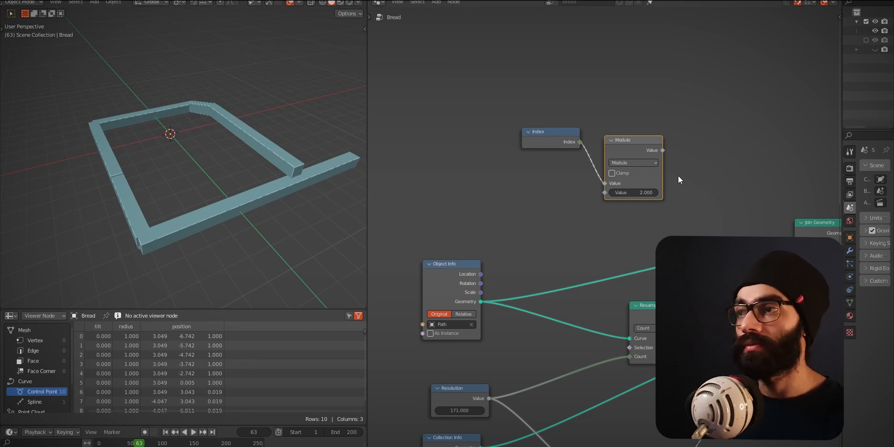
Step: Feed the new Modulo into an Equal compare node with B at 0, and connect its Result to the Selection of Instance on Points
drag(662, 150, 698, 158)
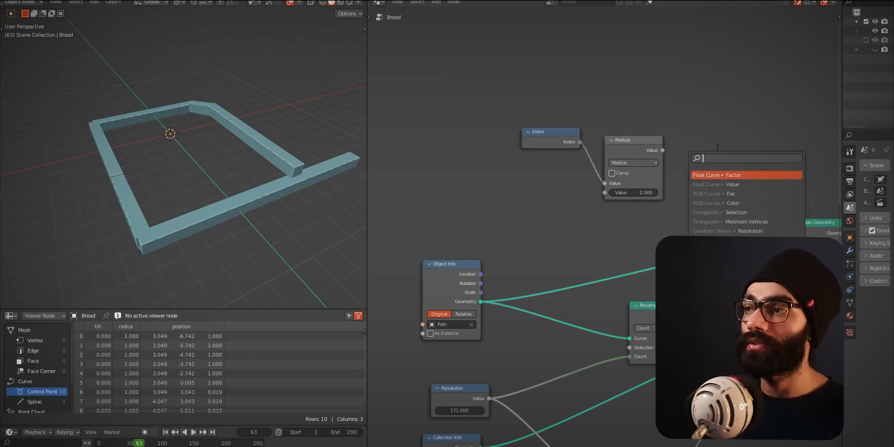
key(Return)
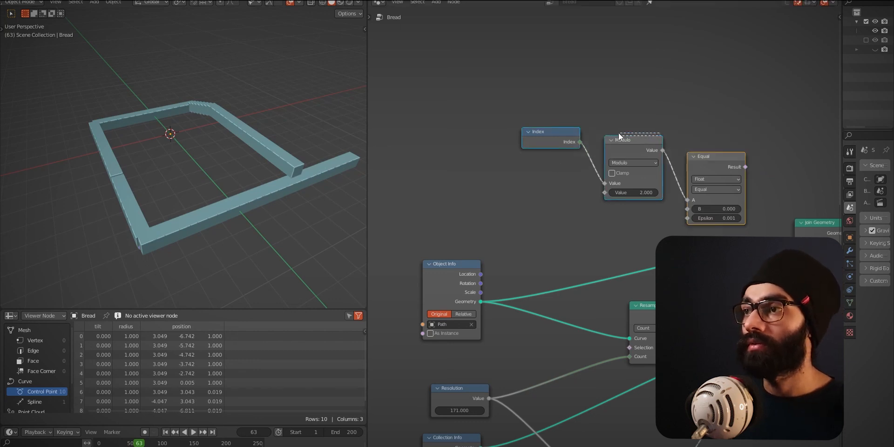
drag(815, 116, 514, 167)
drag(627, 141, 573, 143)
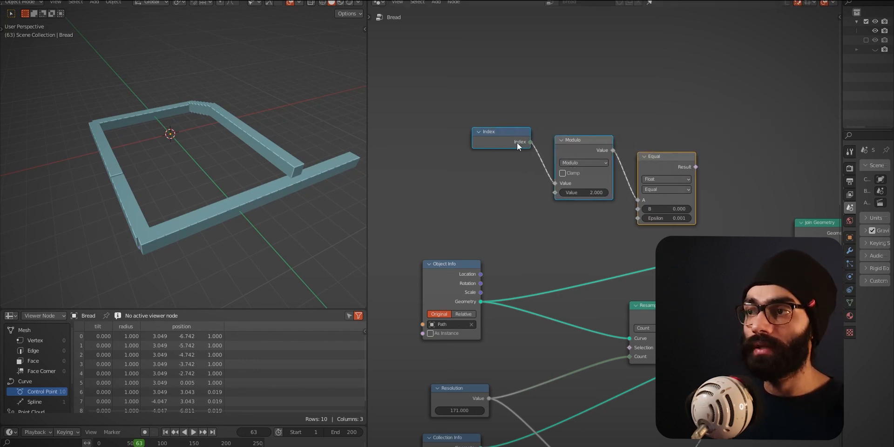
click(604, 201)
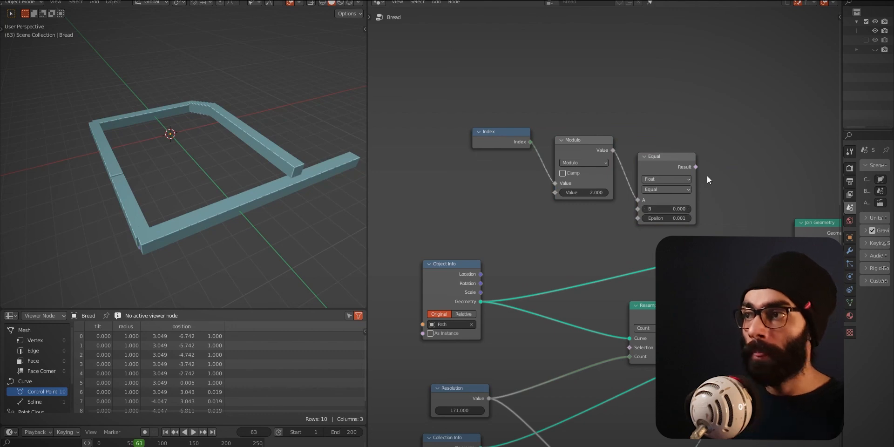
drag(696, 167, 744, 308)
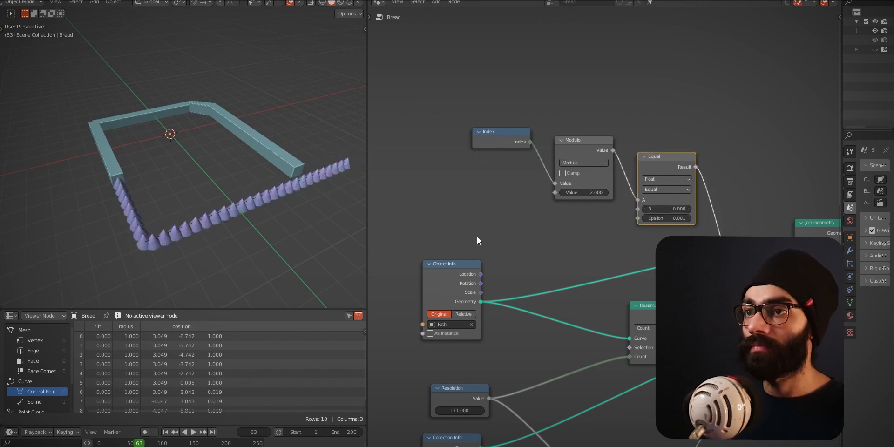